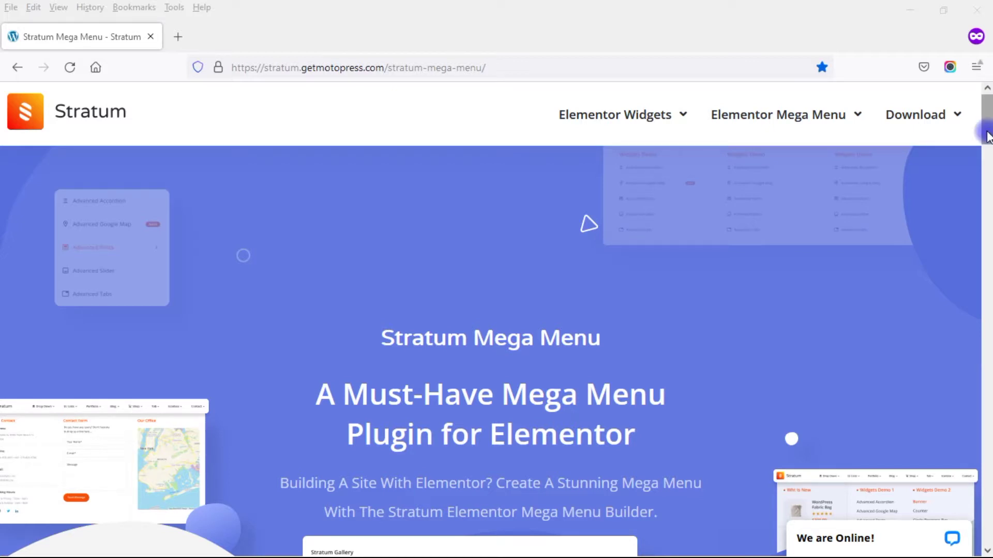
# Step: Look through the Stratum Mega Menu product page, covering the horizontal and vertical menu sections and the feature overview
pyautogui.moveTo(988, 137); pyautogui.dragTo(981, 219)
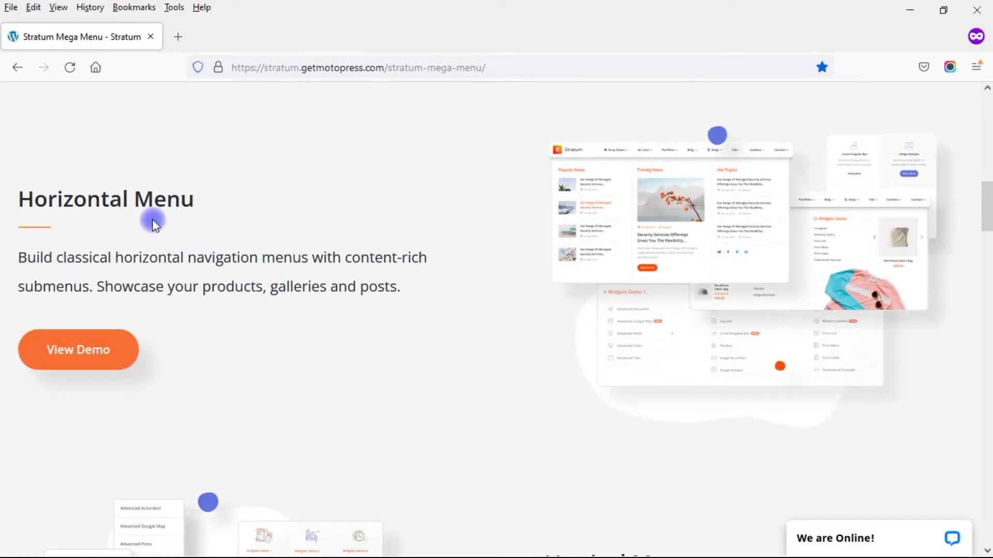
pyautogui.scroll(-4, 862, 225)
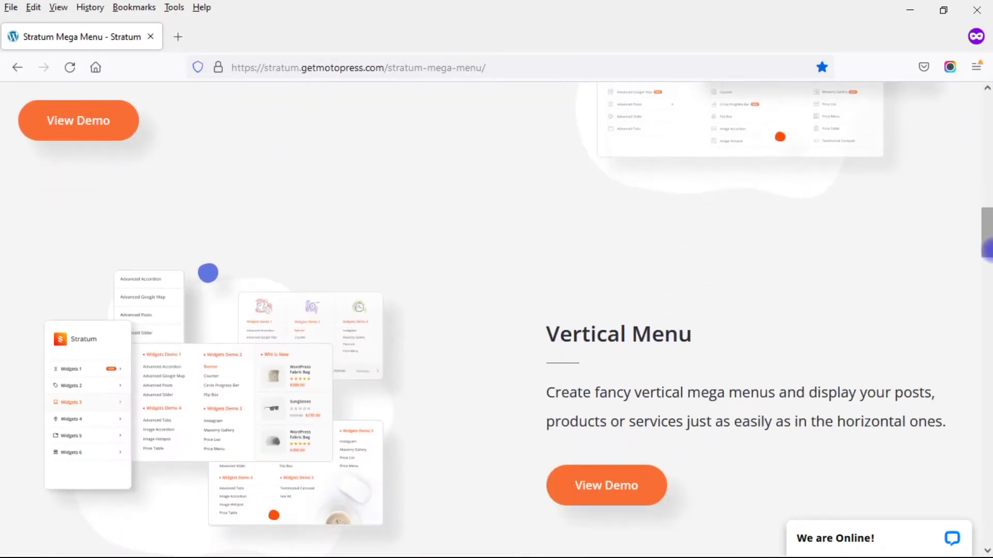
pyautogui.moveTo(987, 245); pyautogui.dragTo(987, 341)
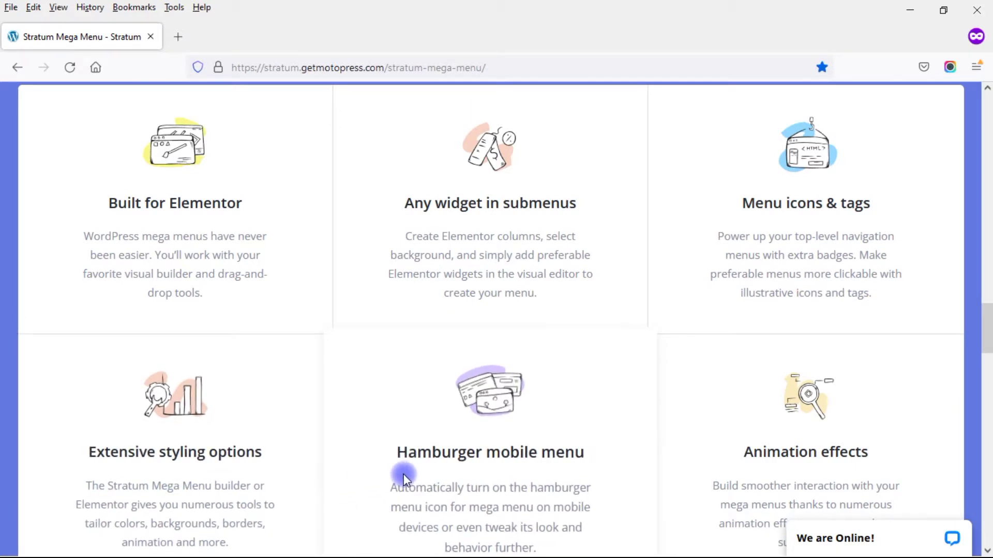
pyautogui.moveTo(987, 346); pyautogui.dragTo(986, 412)
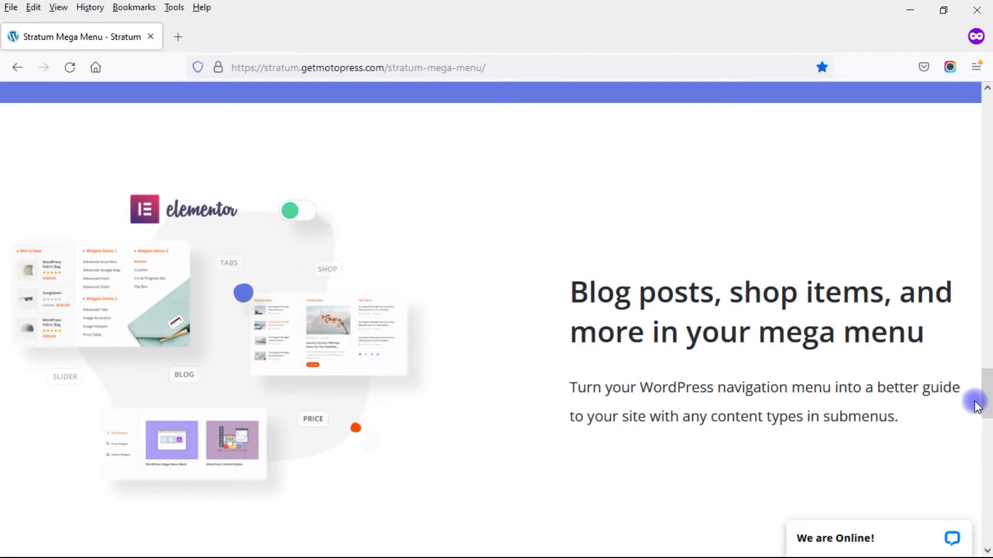
pyautogui.moveTo(986, 401); pyautogui.dragTo(940, 466)
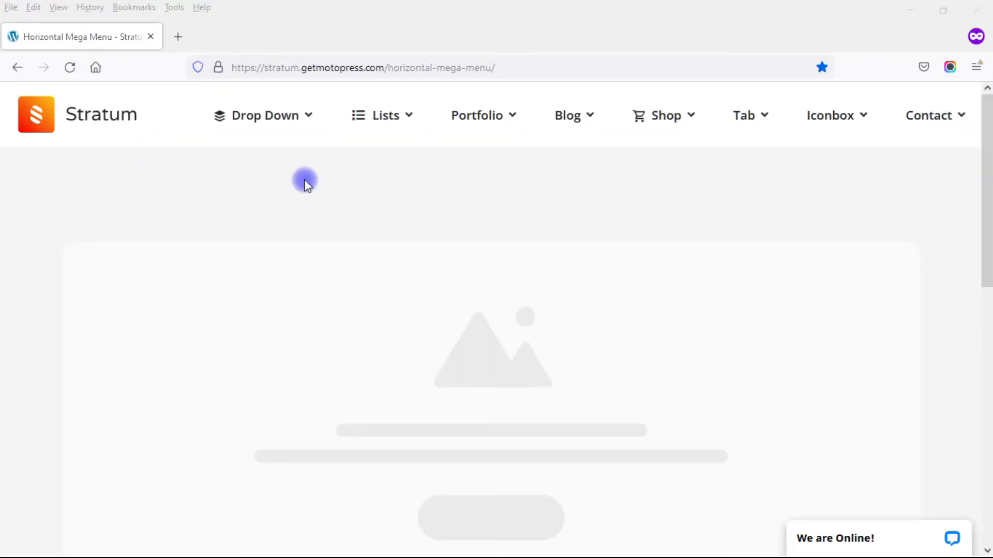
# Step: Preview the submenus of the horizontal mega menu demo, from Drop Down and Lists through Blog, Shop, Tab, Iconbox and Contact
pyautogui.moveTo(305, 124)
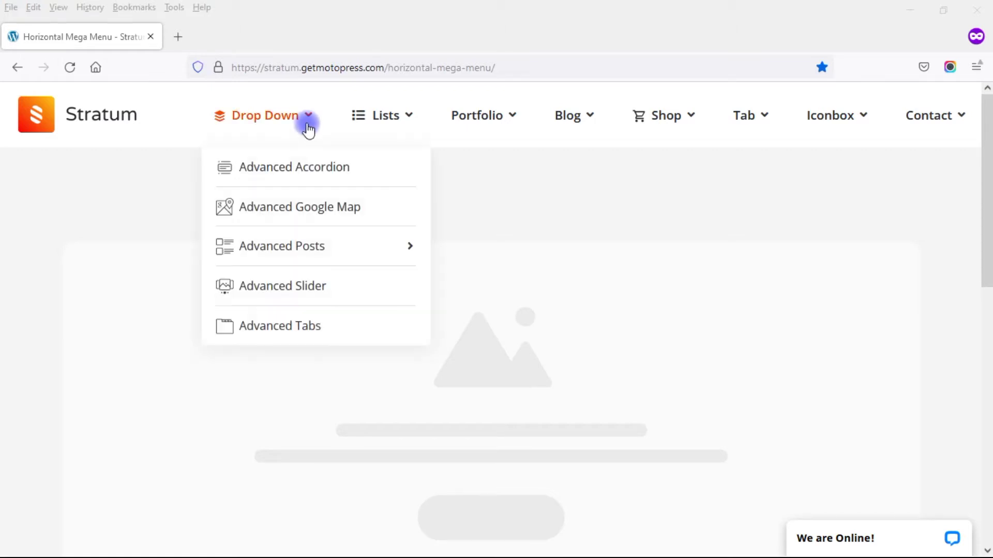
pyautogui.moveTo(295, 239)
pyautogui.moveTo(374, 130)
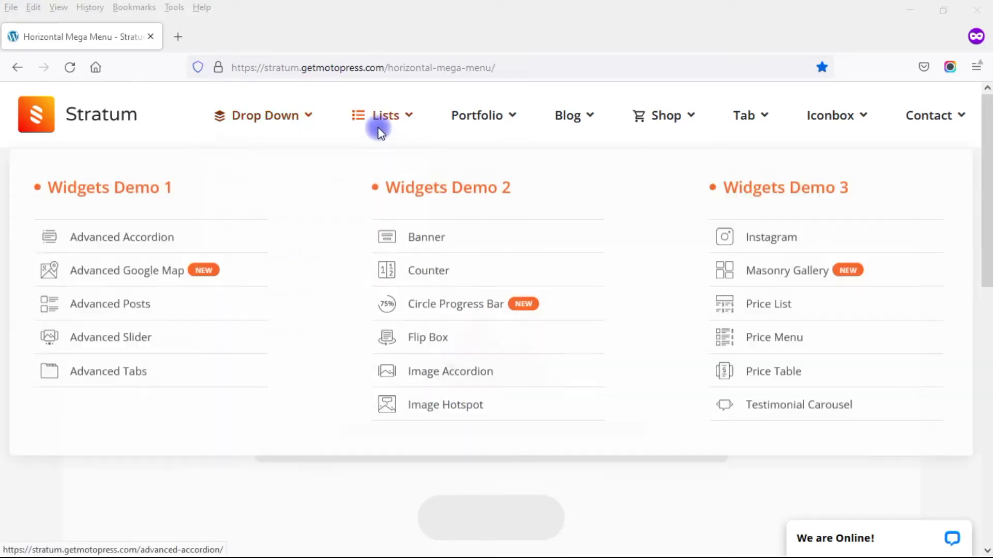
pyautogui.moveTo(501, 127)
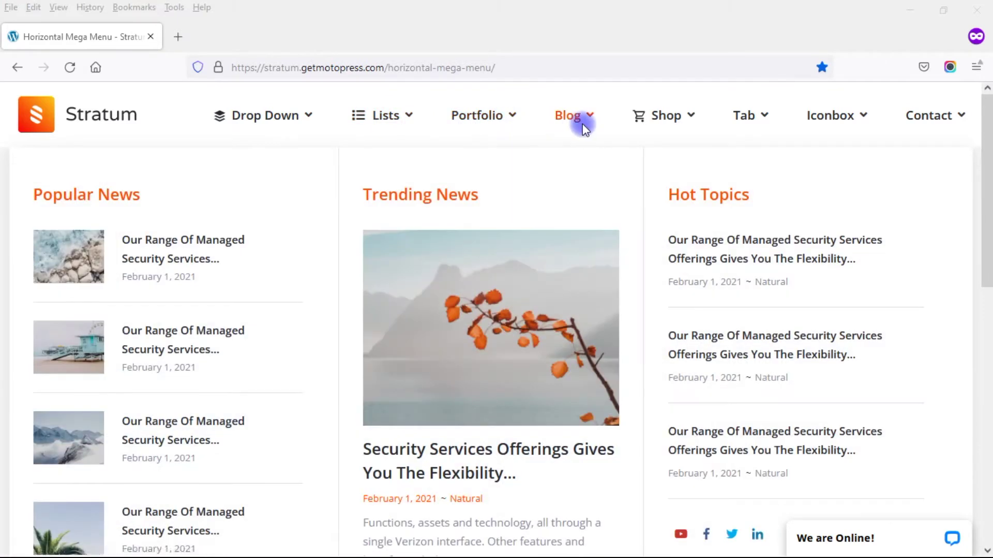
pyautogui.moveTo(670, 130)
pyautogui.moveTo(738, 122)
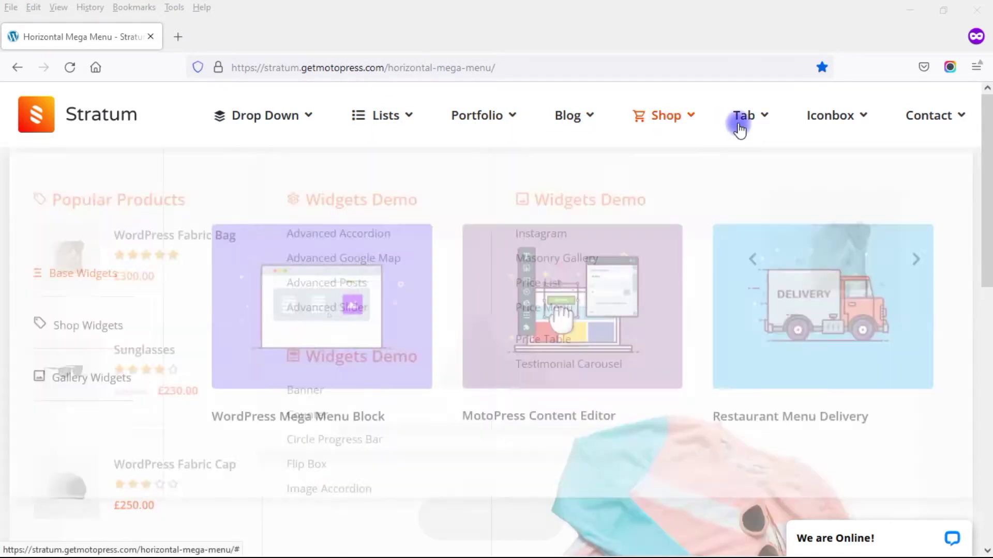
pyautogui.moveTo(833, 121)
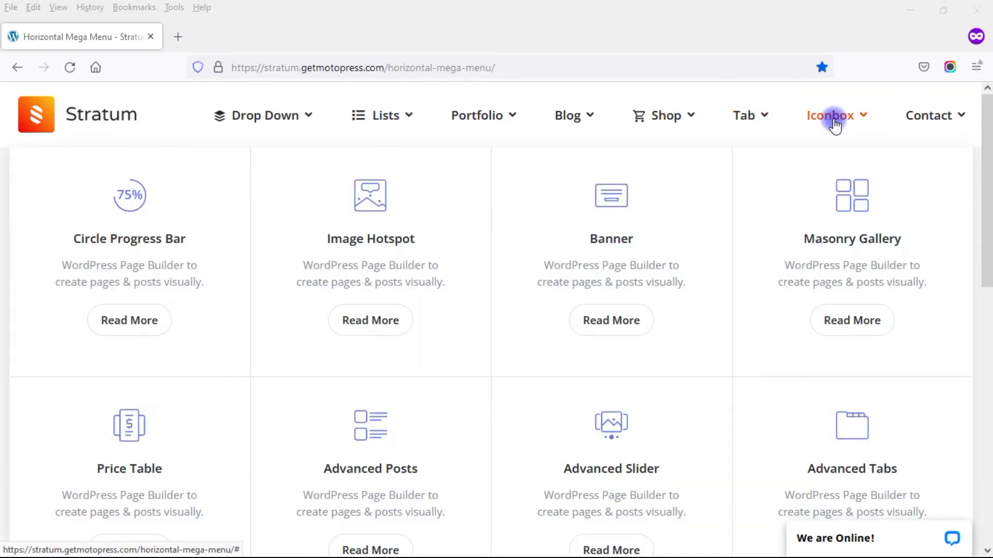
pyautogui.moveTo(920, 124)
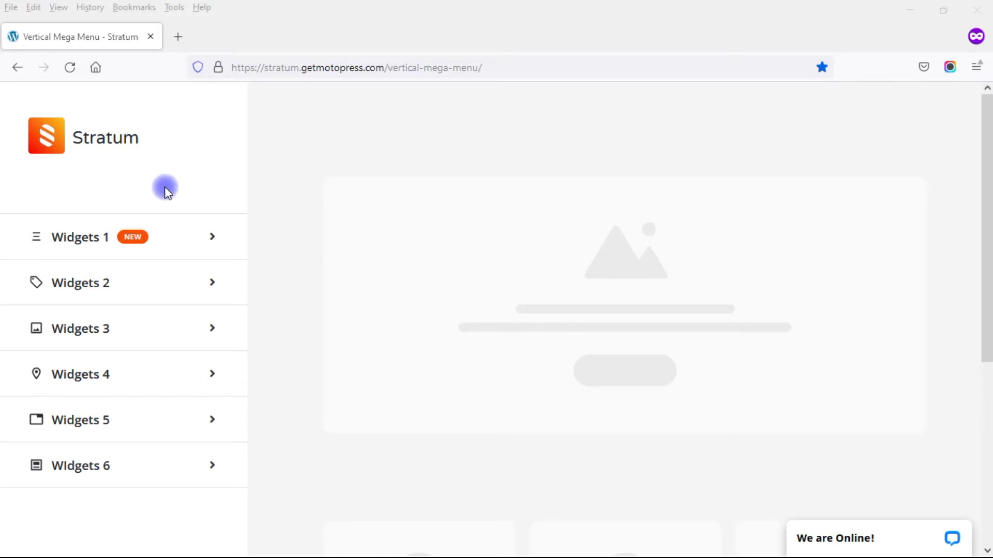
# Step: Preview the submenus of the vertical mega menu demo, from Widgets 1 through Widgets 6
pyautogui.moveTo(123, 239)
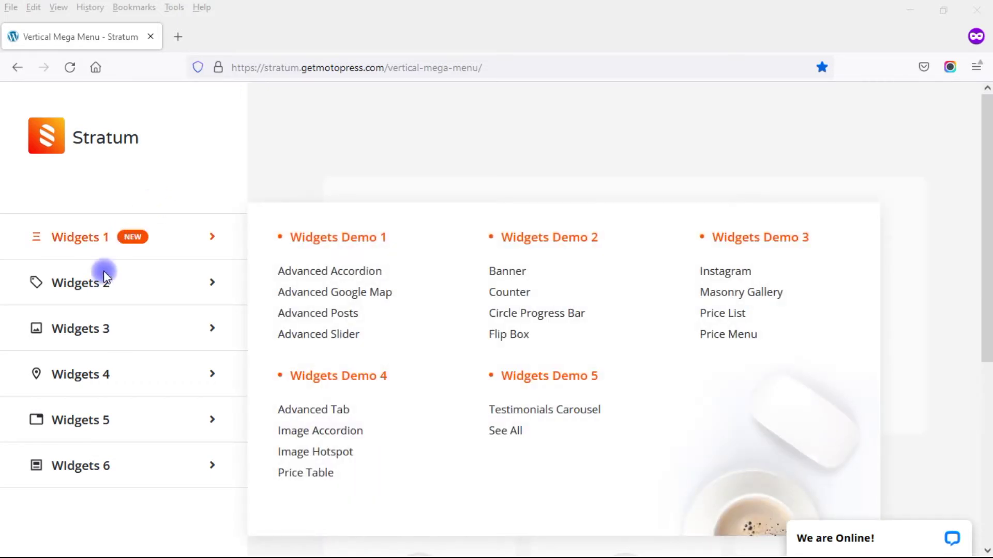
pyautogui.moveTo(100, 328)
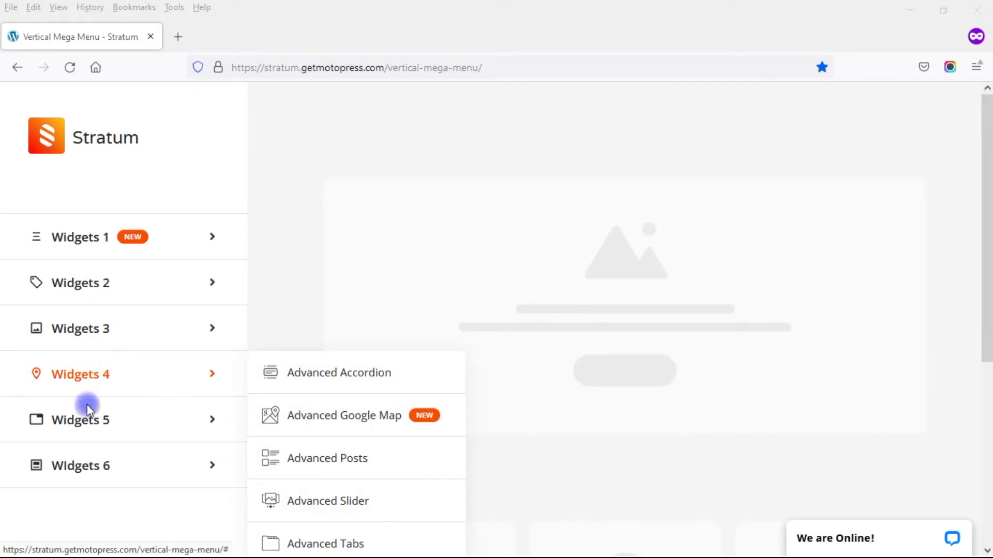
pyautogui.moveTo(83, 436)
pyautogui.moveTo(78, 464)
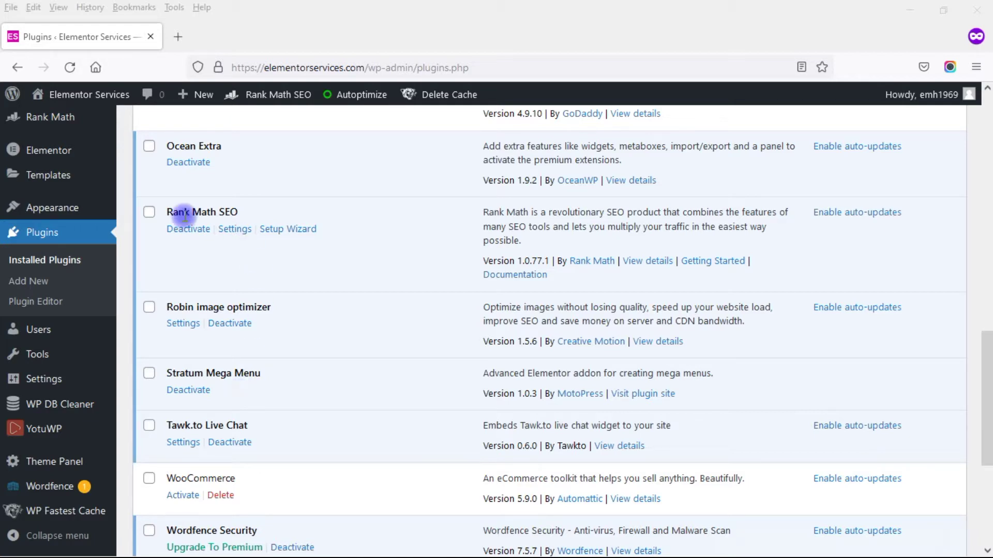
# Step: Open the WordPress menu editor and review the Stratum Mega Menu's items from Elementor Reviews down to About
pyautogui.moveTo(84, 212)
pyautogui.click(134, 273)
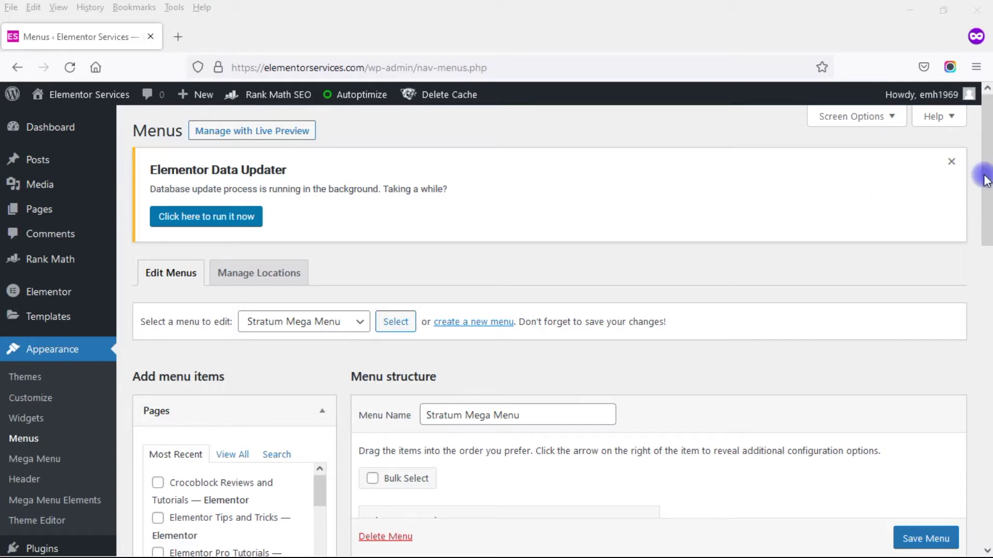
pyautogui.scroll(-3, 988, 235)
pyautogui.scroll(-3, 988, 235)
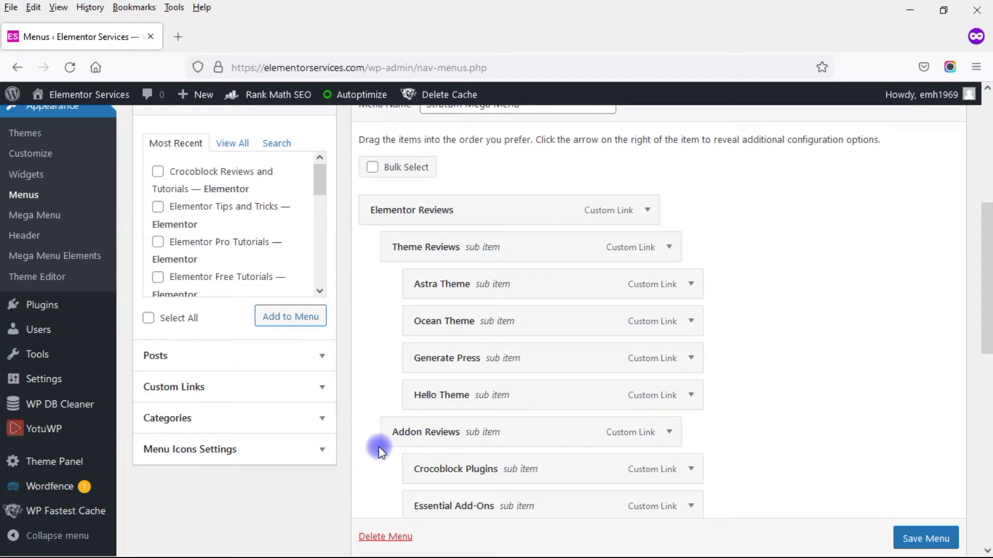
pyautogui.moveTo(988, 280); pyautogui.dragTo(987, 335)
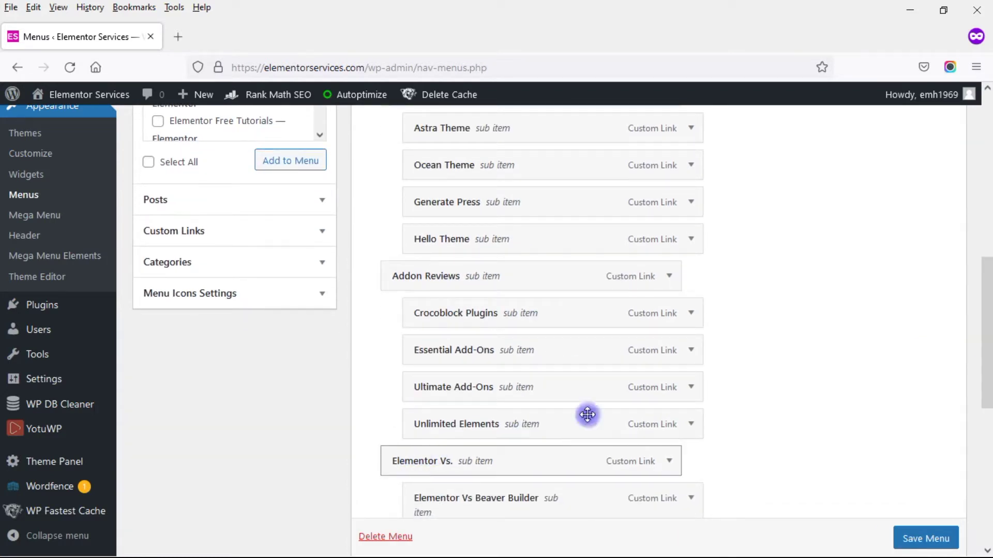
pyautogui.moveTo(988, 355); pyautogui.dragTo(988, 391)
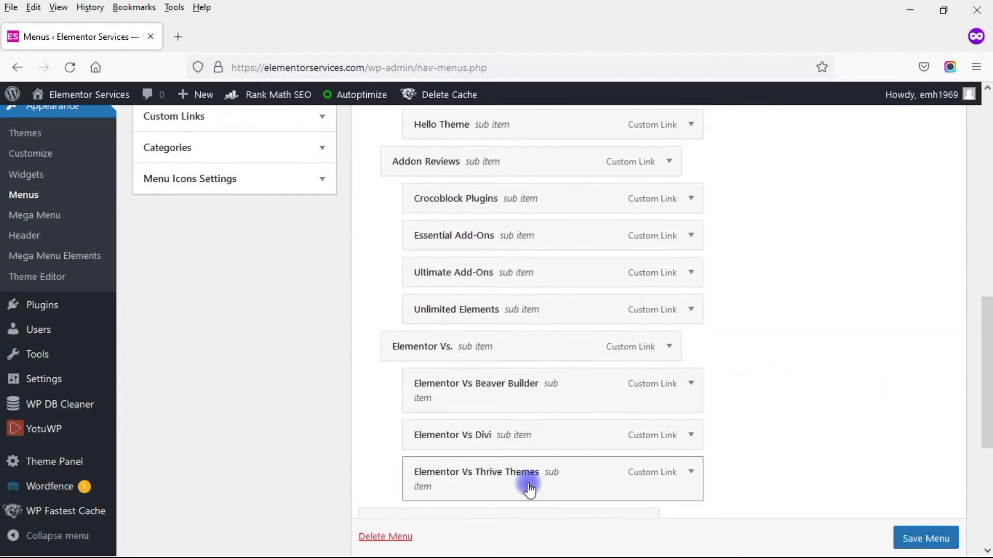
pyautogui.moveTo(987, 413); pyautogui.dragTo(987, 462)
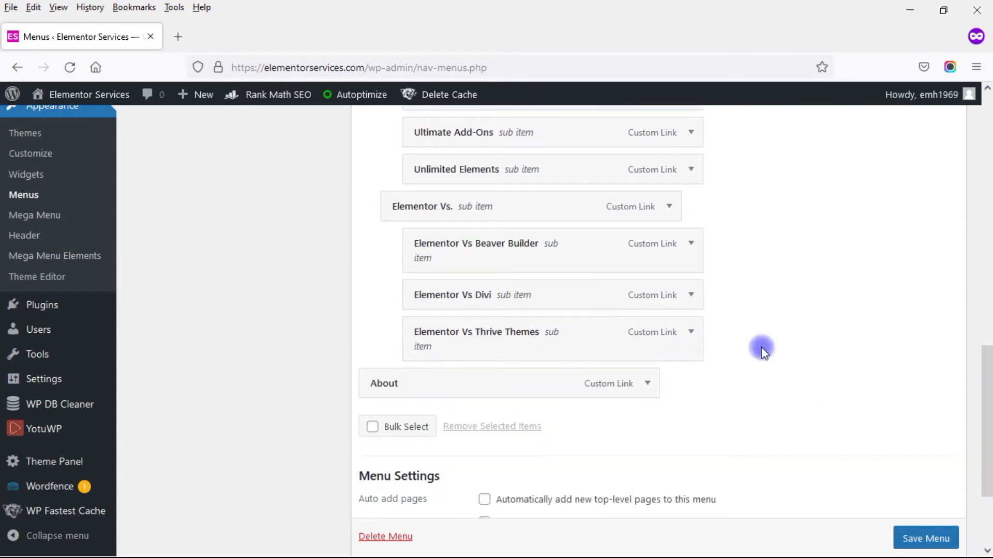
# Step: Examine how the Stratum Mega Menu's sub items are nested under their parent items, along with its menu settings
pyautogui.moveTo(984, 377); pyautogui.dragTo(987, 201)
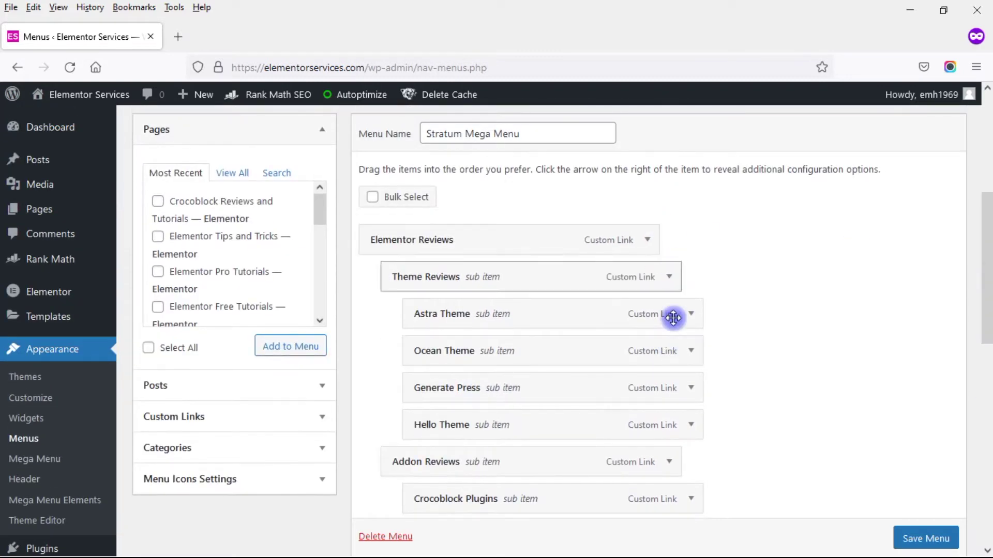
pyautogui.moveTo(988, 310); pyautogui.dragTo(986, 243)
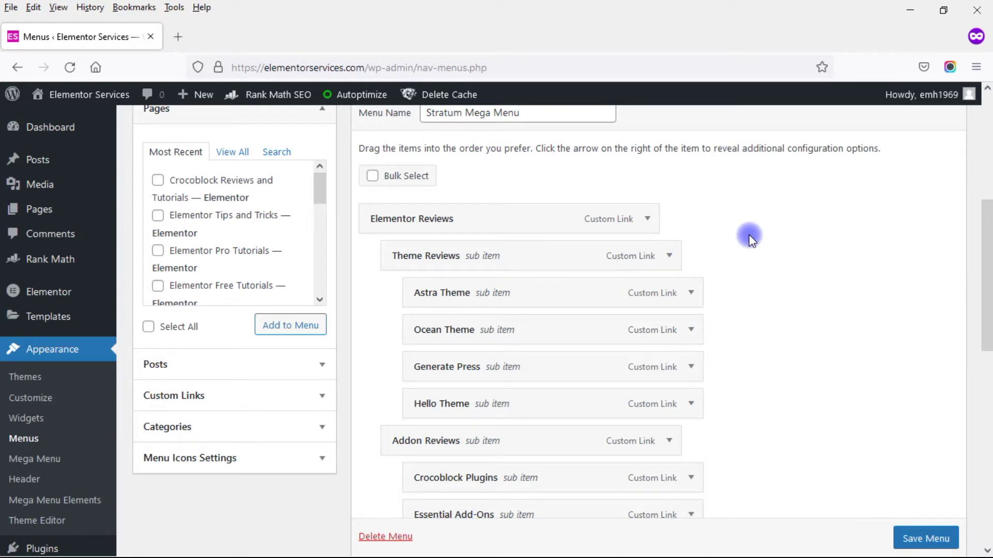
pyautogui.moveTo(987, 331); pyautogui.dragTo(988, 497)
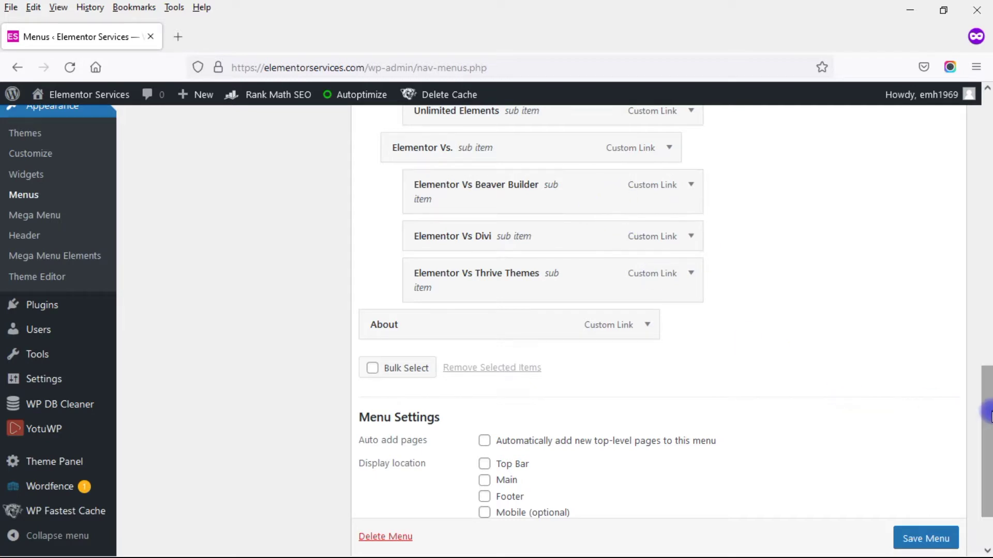
pyautogui.moveTo(988, 410); pyautogui.dragTo(987, 279)
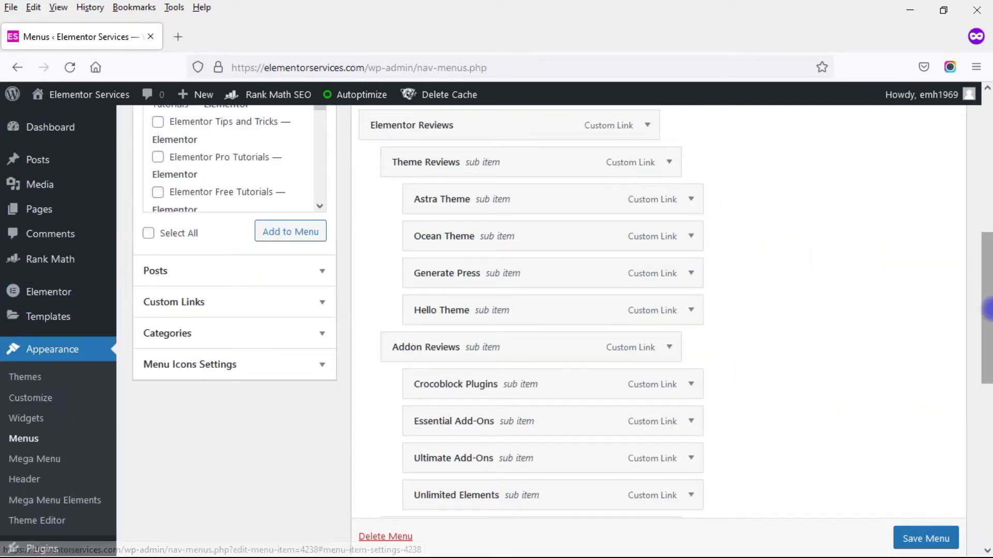
pyautogui.moveTo(988, 311); pyautogui.dragTo(988, 278)
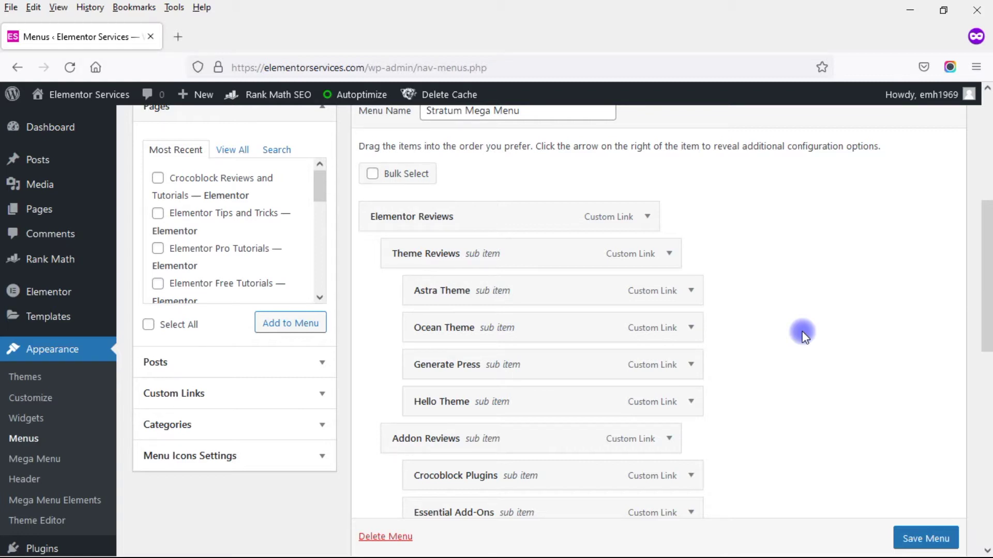
pyautogui.moveTo(986, 297); pyautogui.dragTo(987, 463)
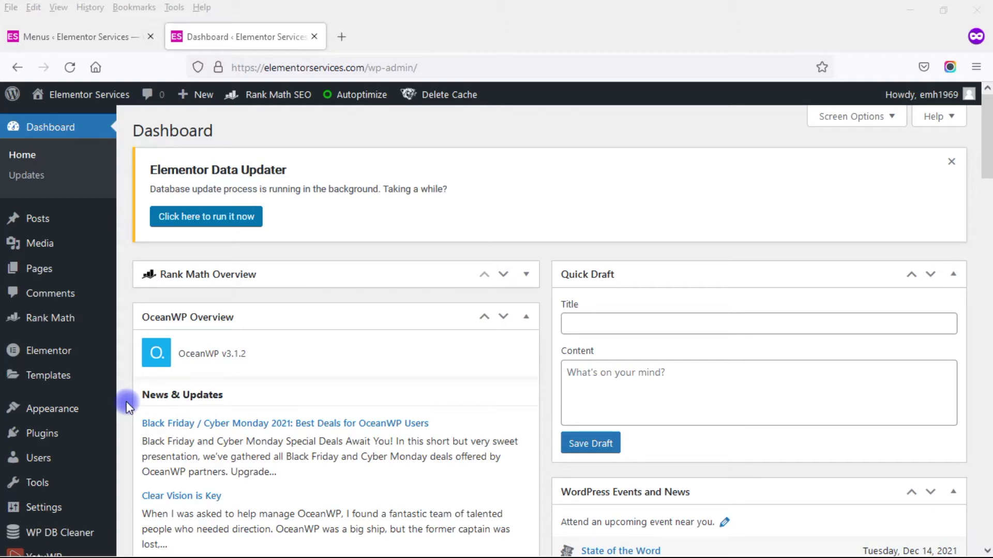
# Step: Create a new Header template in the Theme Builder and dismiss the block library to start from a blank canvas
pyautogui.moveTo(71, 381)
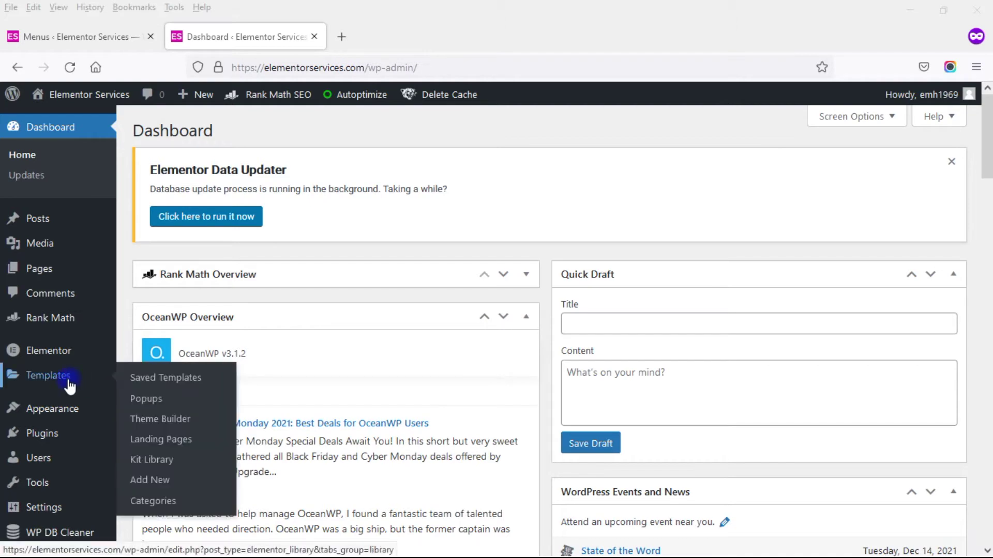
pyautogui.click(165, 419)
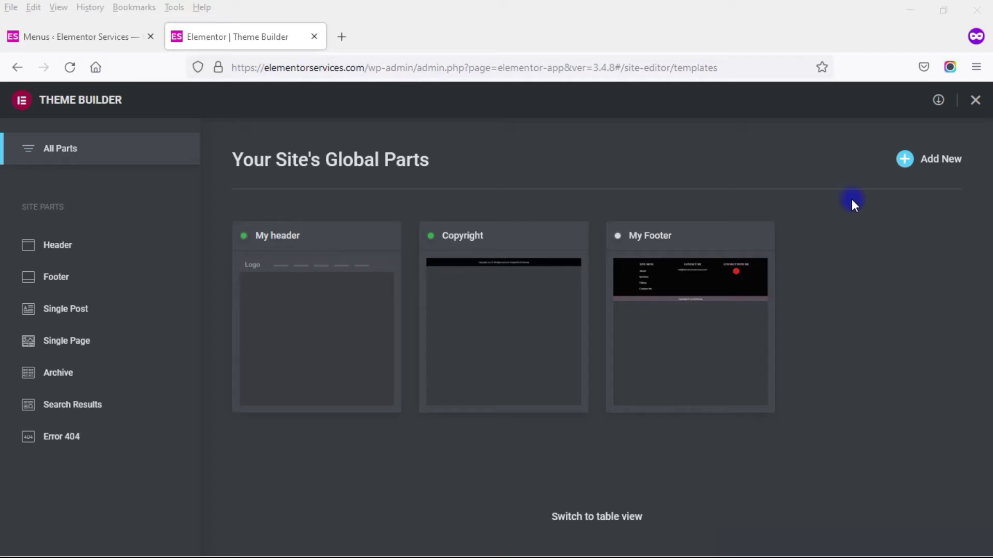
pyautogui.click(908, 159)
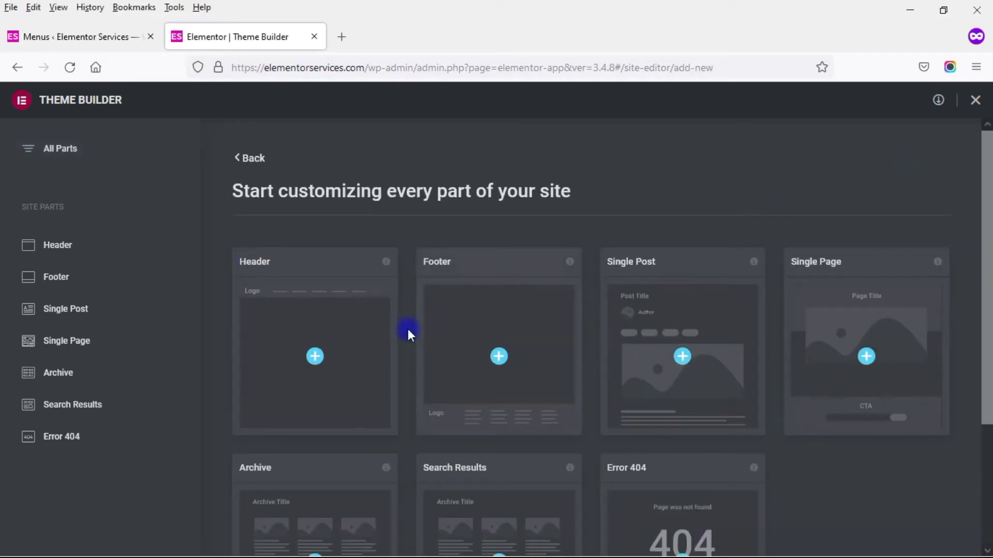
pyautogui.click(350, 353)
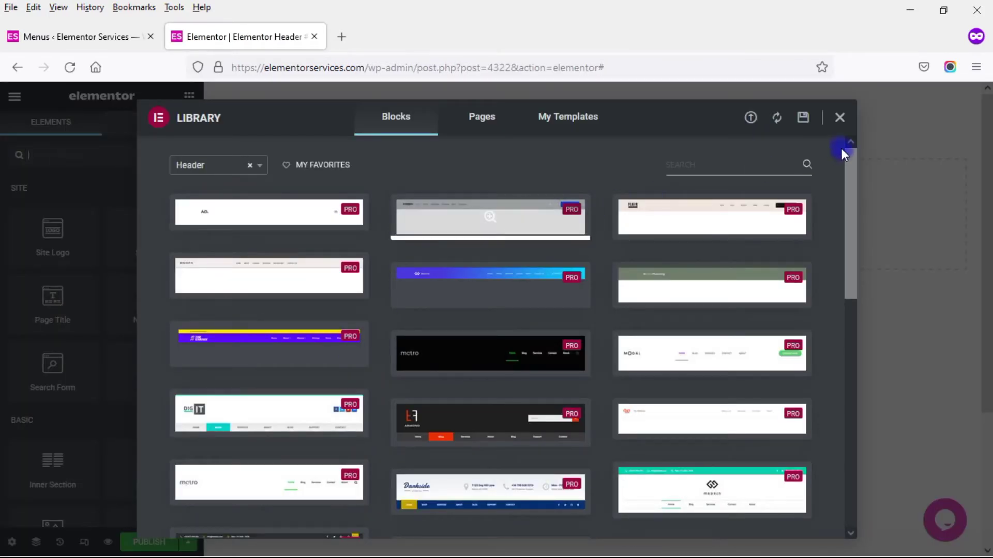
pyautogui.click(840, 118)
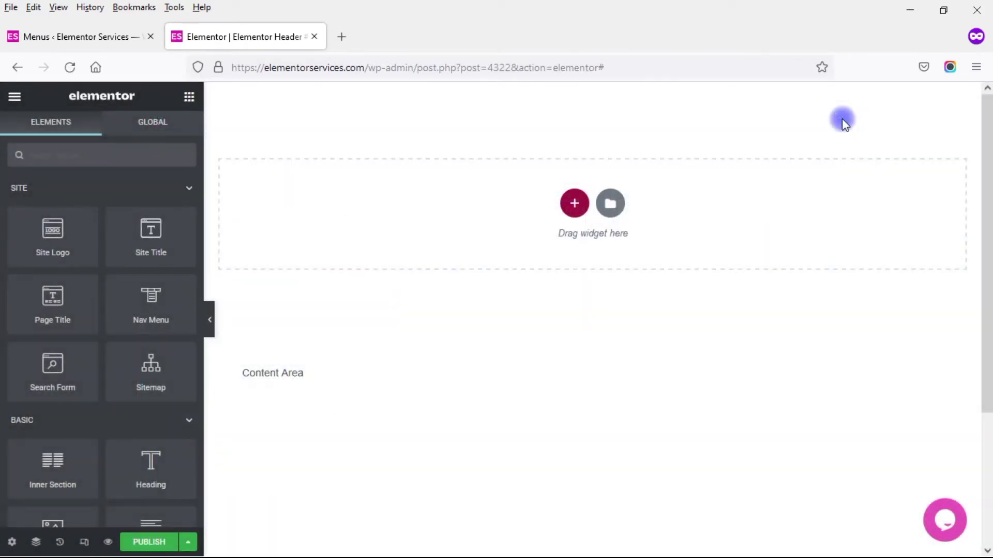
# Step: Add a section with three equal columns to the header and place a Mega Menu widget in its middle column
pyautogui.click(572, 205)
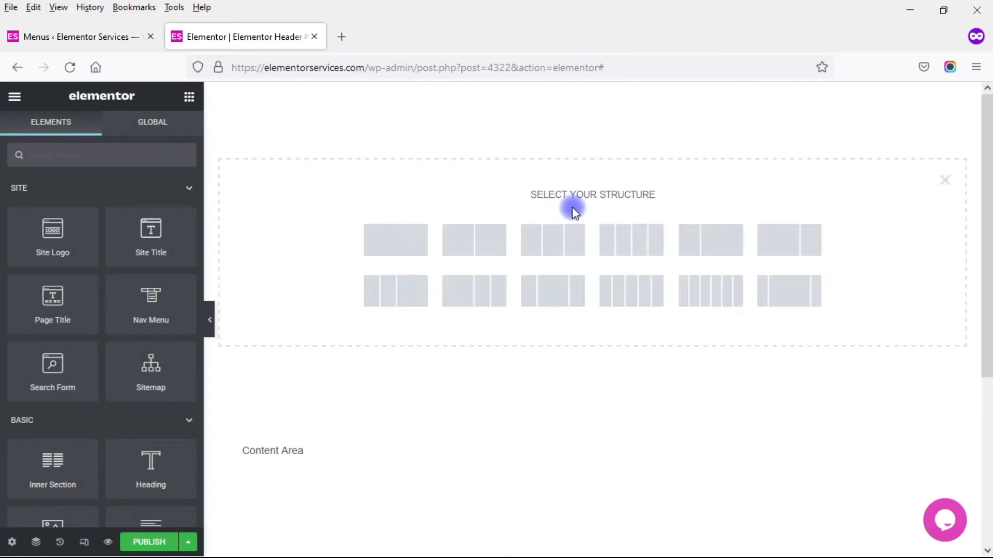
pyautogui.click(560, 243)
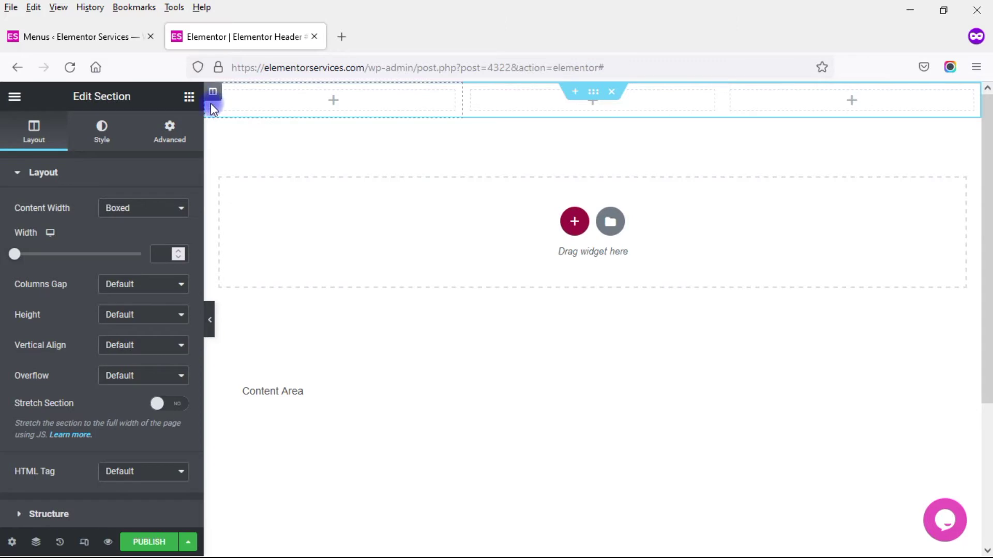
pyautogui.click(189, 97)
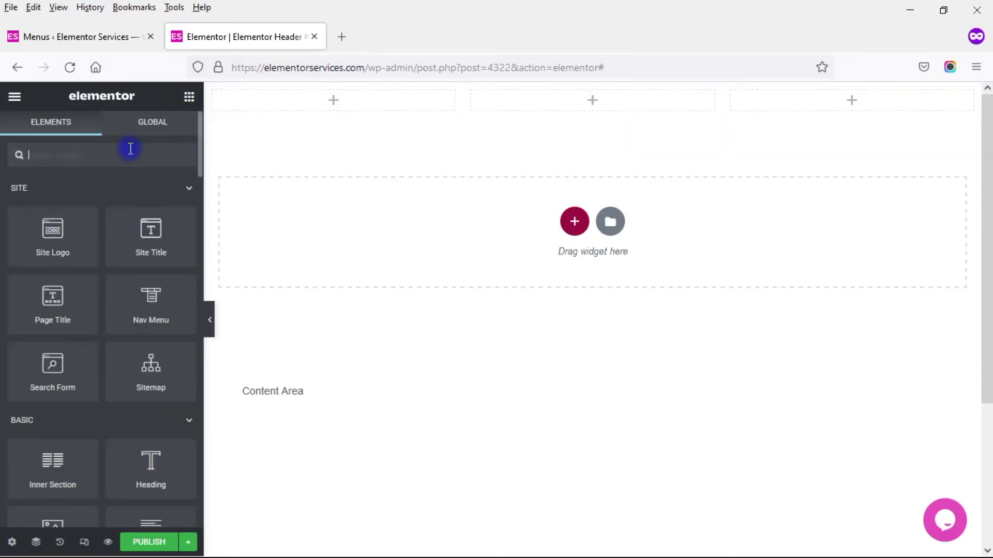
pyautogui.write('meg')
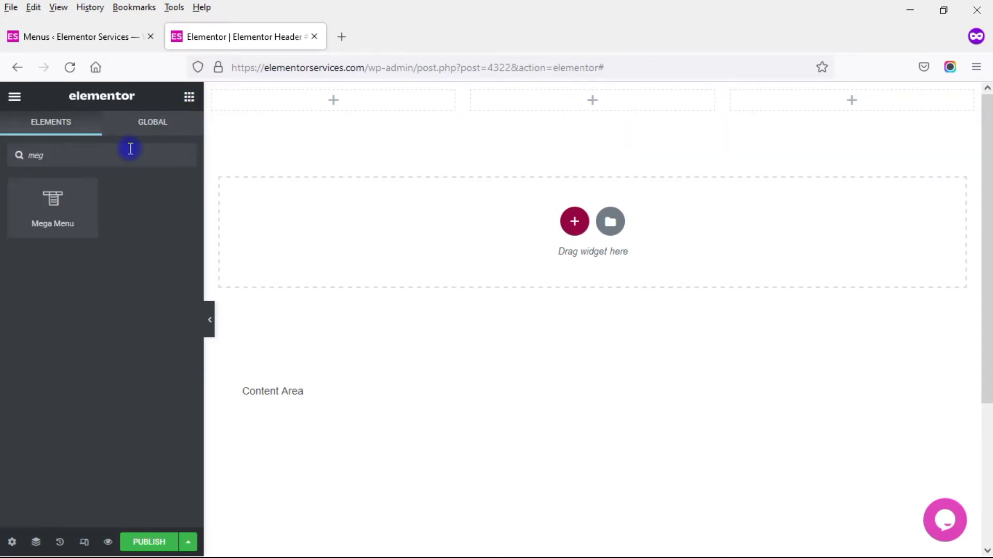
pyautogui.moveTo(57, 195); pyautogui.dragTo(598, 102)
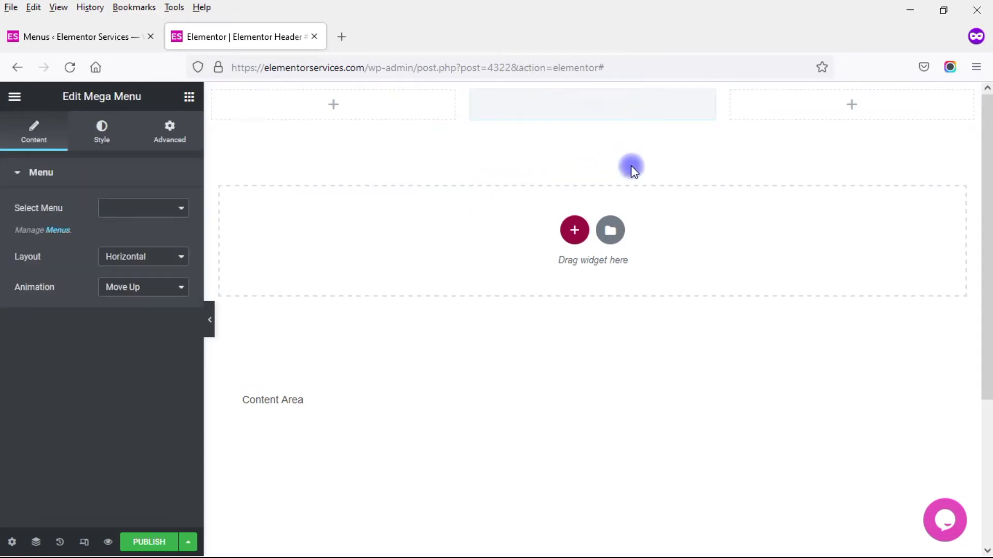
# Step: Assign the Stratum Mega Menu to the Mega Menu widget and preview the Elementor Reviews dropdown with its nested submenus
pyautogui.click(159, 207)
pyautogui.click(154, 245)
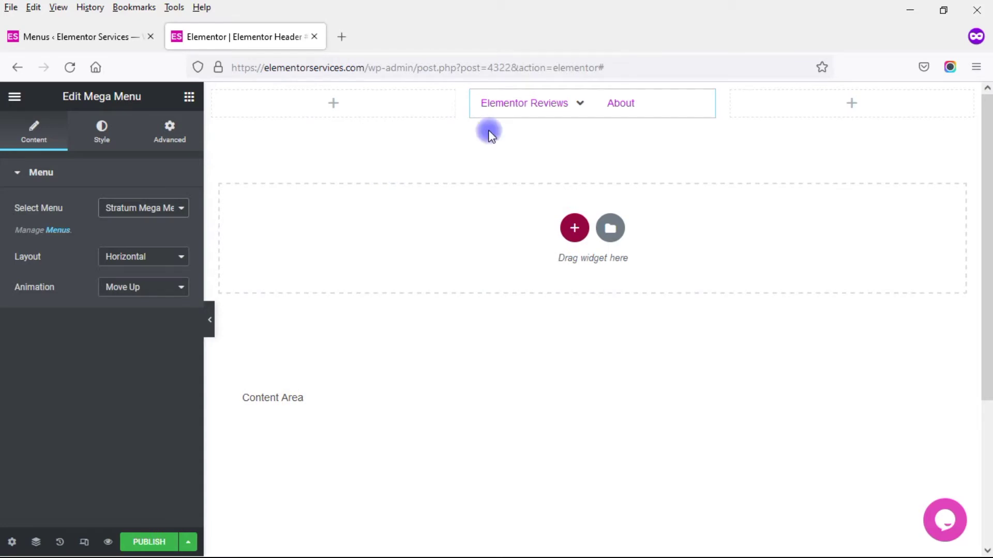
pyautogui.moveTo(570, 106)
pyautogui.moveTo(540, 137)
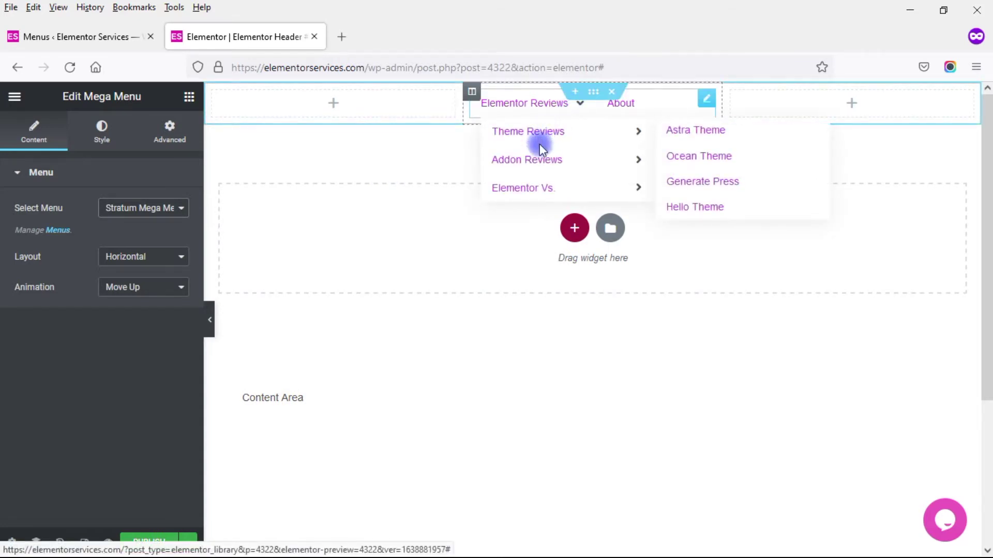
pyautogui.moveTo(538, 162)
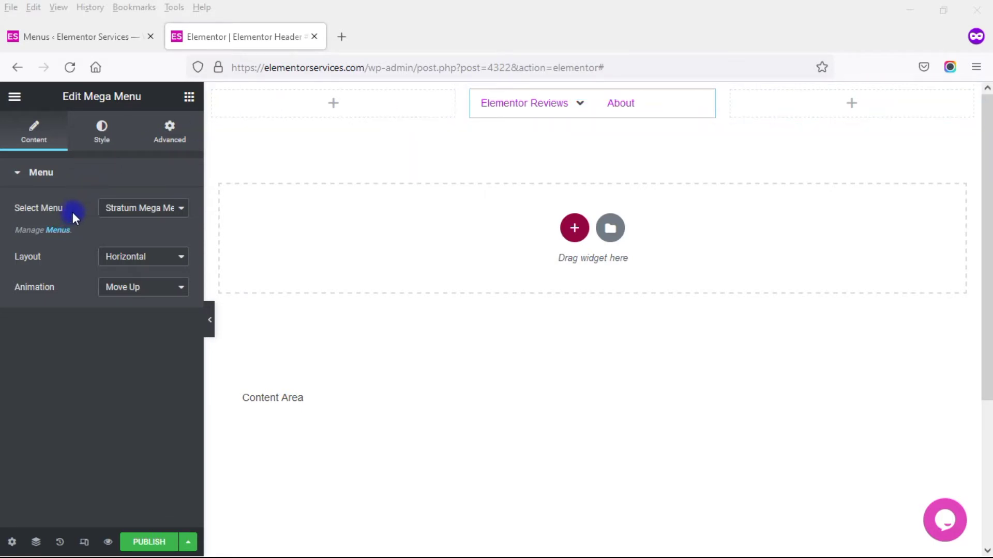
# Step: Look over the widget's style options and the icon type and item icon choices of the Elementor Reviews item in the menu editor
pyautogui.click(101, 127)
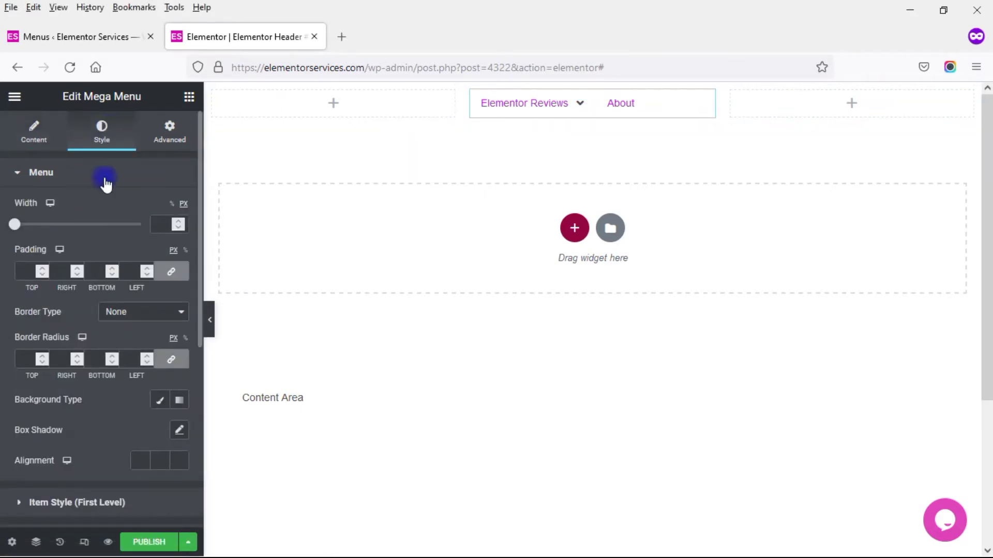
pyautogui.click(121, 38)
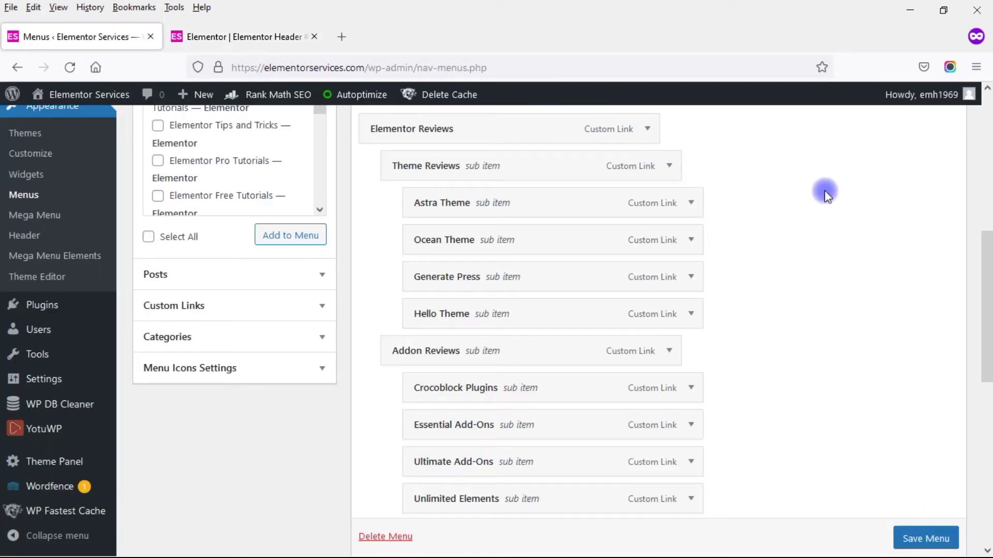
pyautogui.click(647, 130)
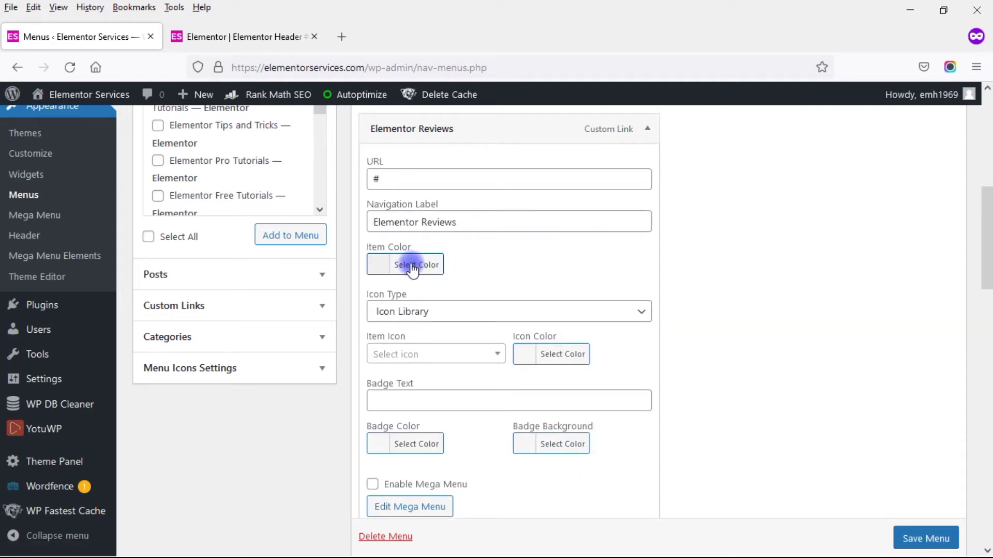
pyautogui.click(437, 313)
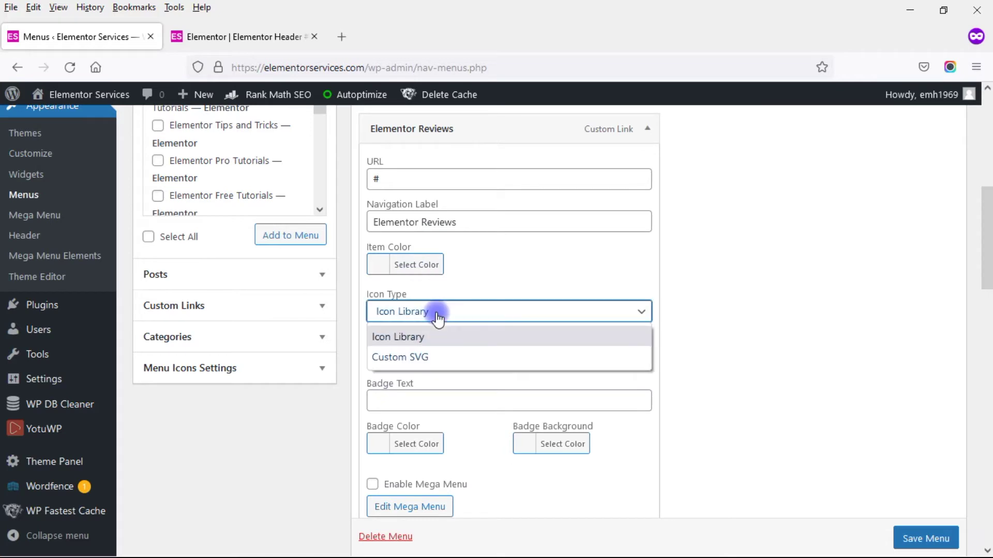
pyautogui.click(761, 330)
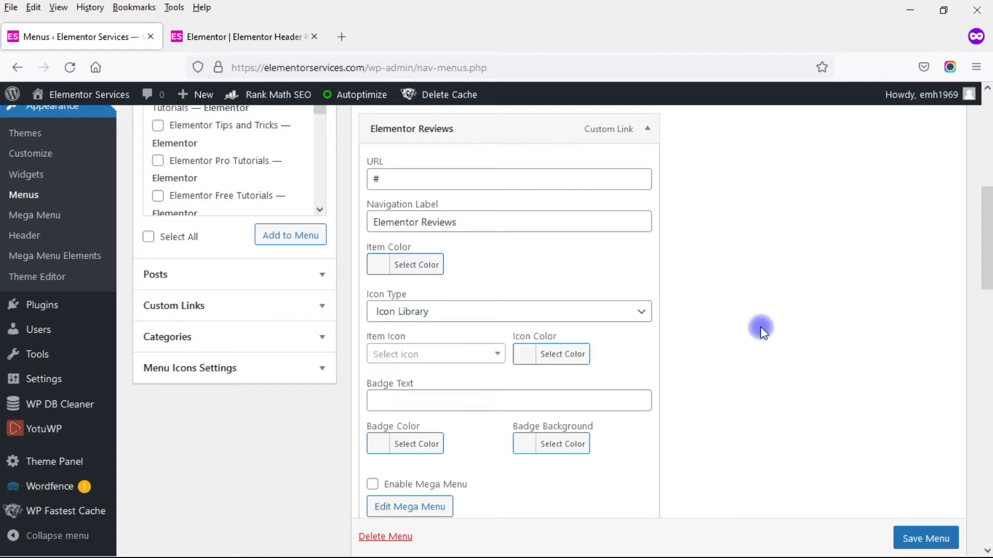
pyautogui.click(441, 354)
pyautogui.click(704, 386)
pyautogui.click(474, 272)
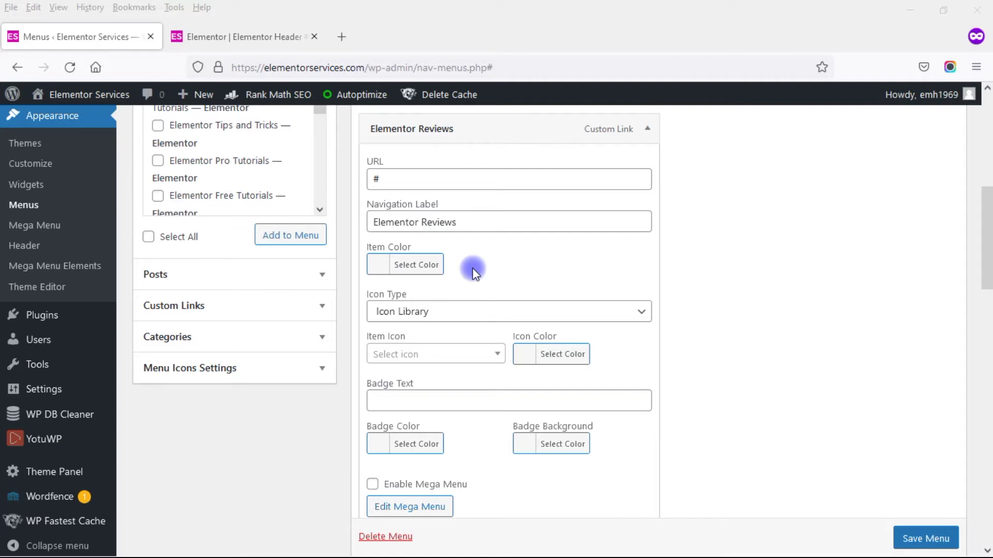
# Step: Set the item color of the Elementor Reviews menu item to black
pyautogui.click(417, 264)
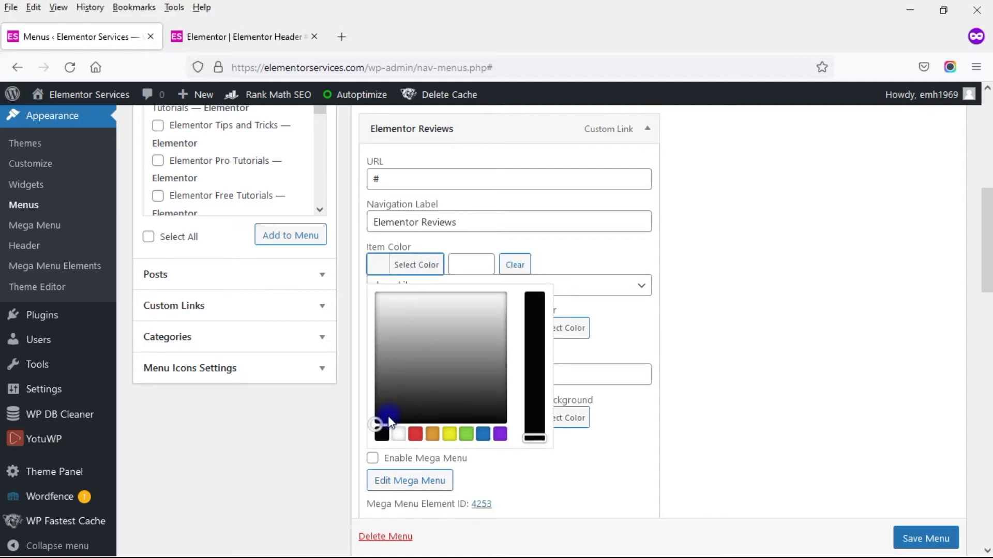
pyautogui.click(381, 435)
pyautogui.click(813, 334)
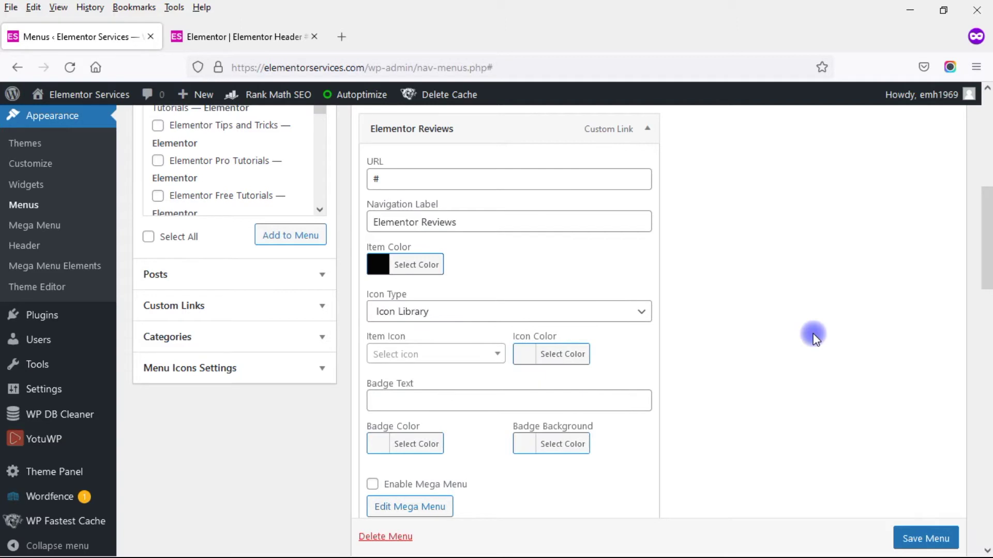
# Step: Give the Elementor Reviews item the reorder icon from the Icon Library and set the icon color to grey
pyautogui.click(620, 316)
pyautogui.click(603, 310)
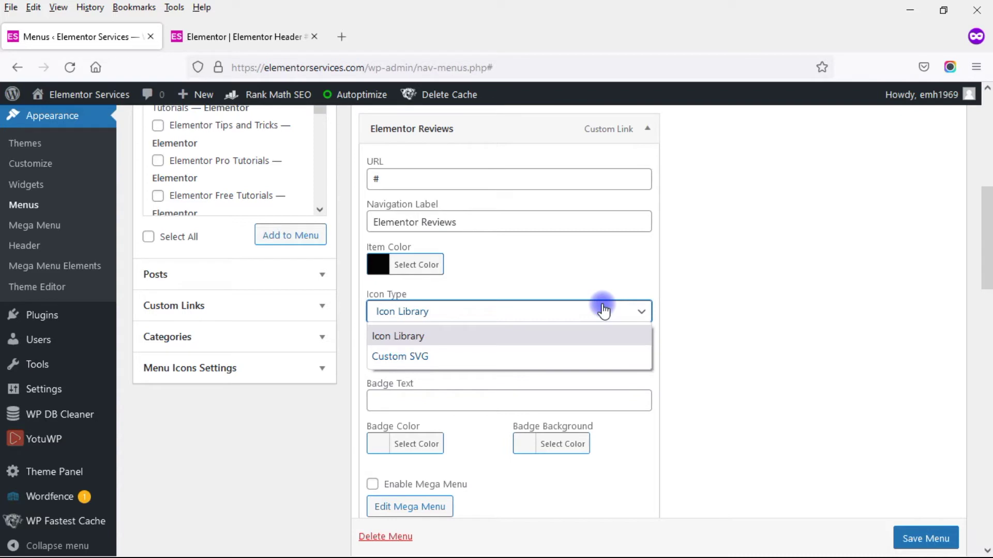
pyautogui.click(495, 335)
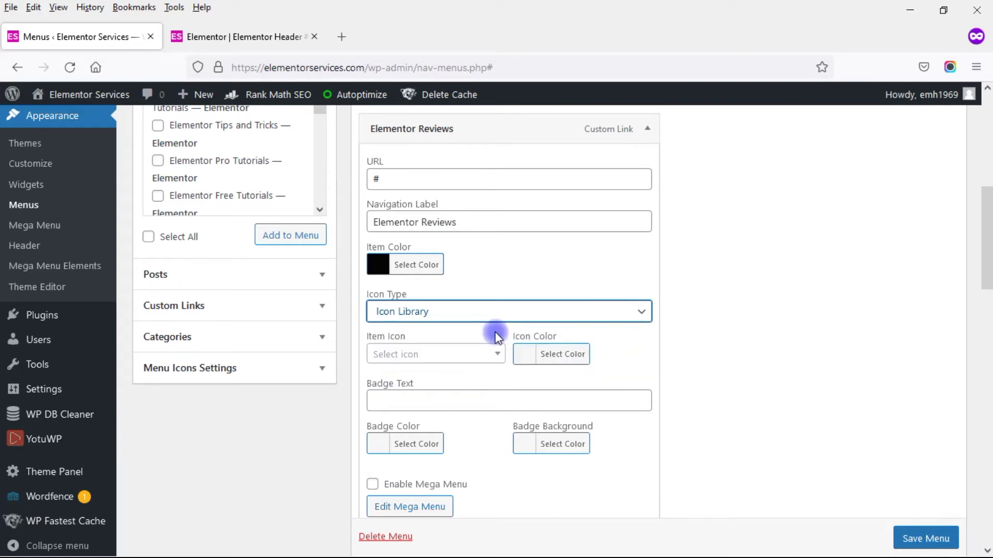
pyautogui.click(478, 357)
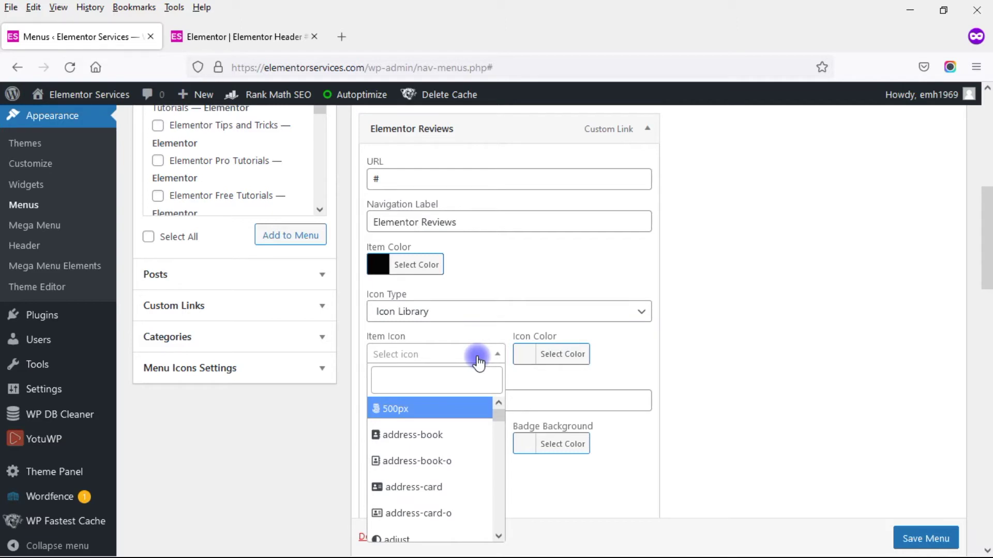
pyautogui.moveTo(498, 417); pyautogui.dragTo(497, 492)
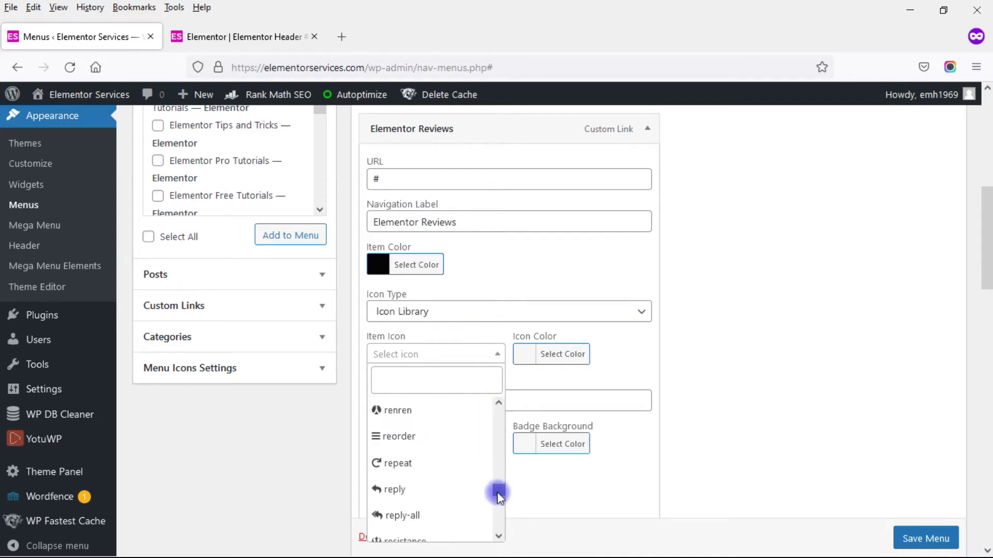
pyautogui.click(415, 436)
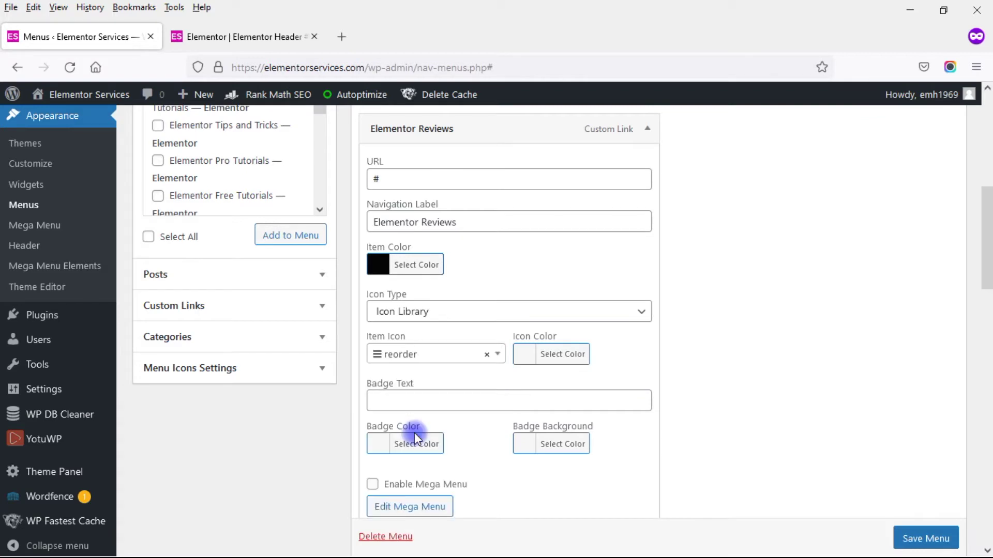
pyautogui.click(561, 356)
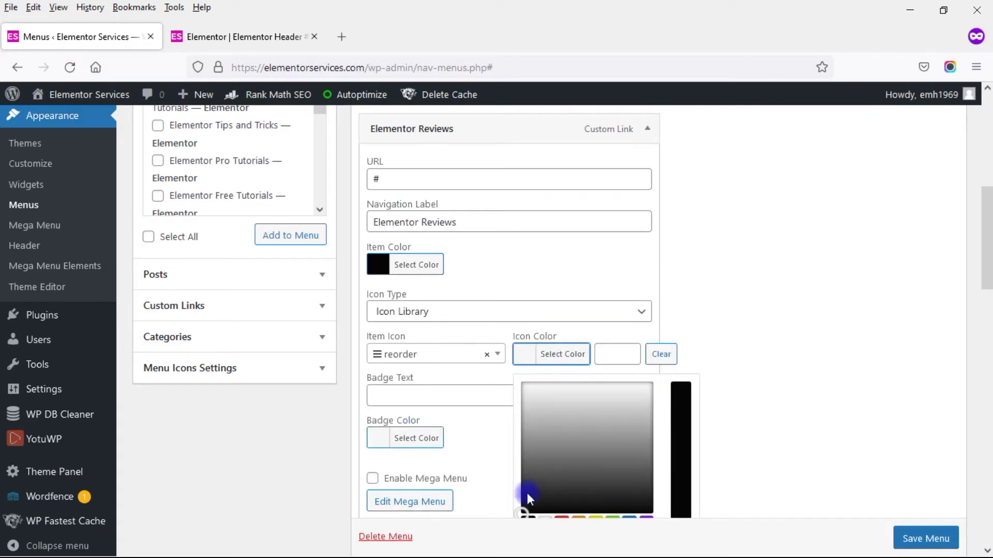
pyautogui.moveTo(523, 512); pyautogui.dragTo(533, 435)
pyautogui.click(780, 367)
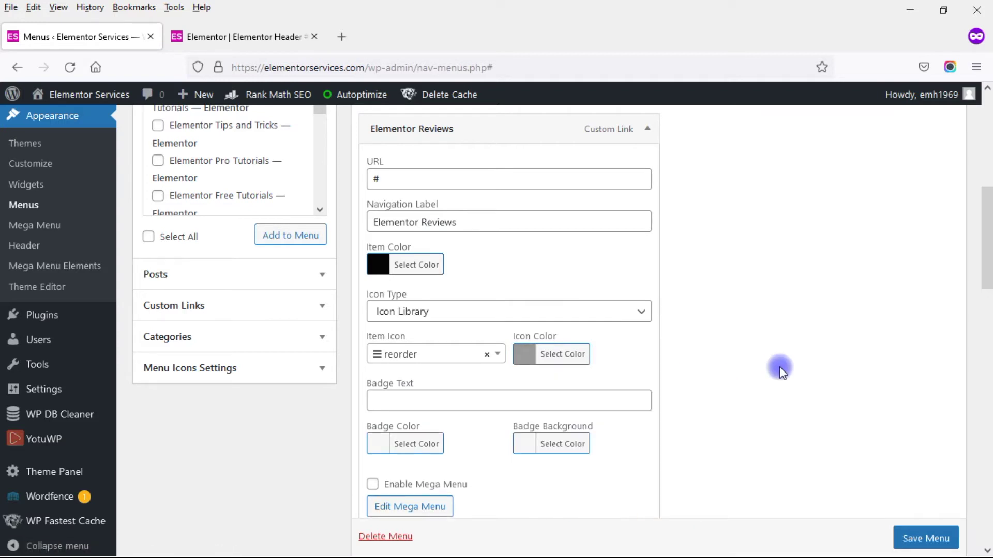
# Step: Add a "New" badge to Elementor Reviews with red text on a white background, and save the menu
pyautogui.click(487, 395)
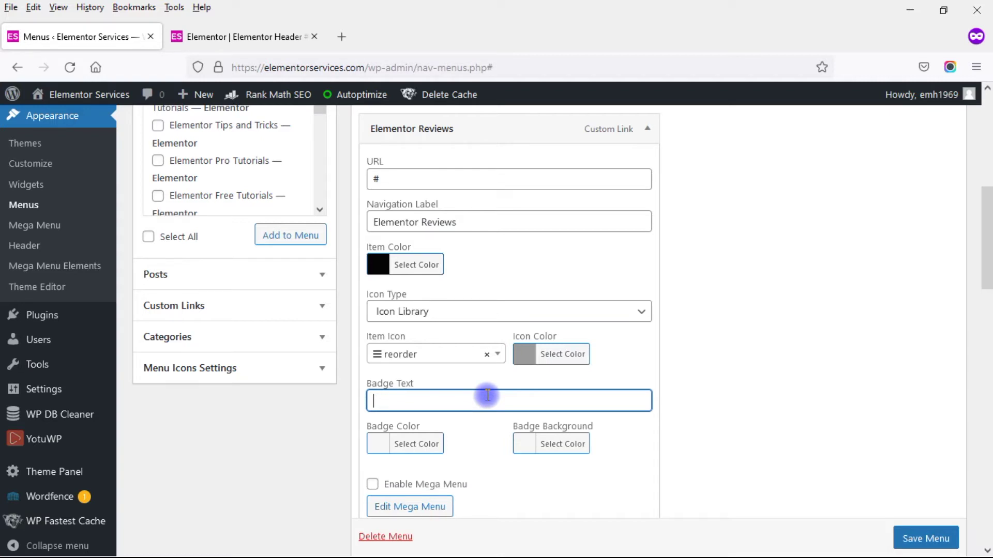
pyautogui.write('New')
pyautogui.click(423, 446)
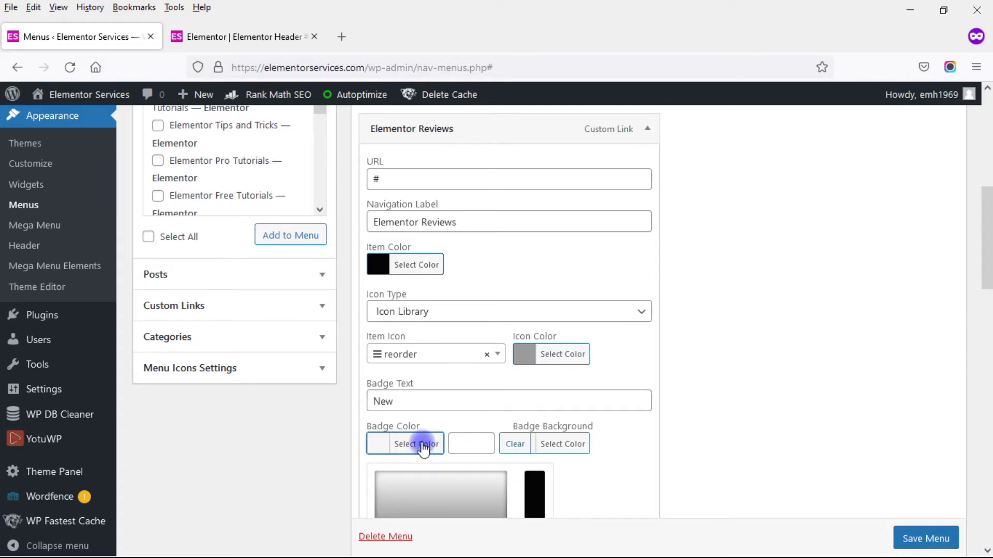
pyautogui.scroll(-3, 988, 272)
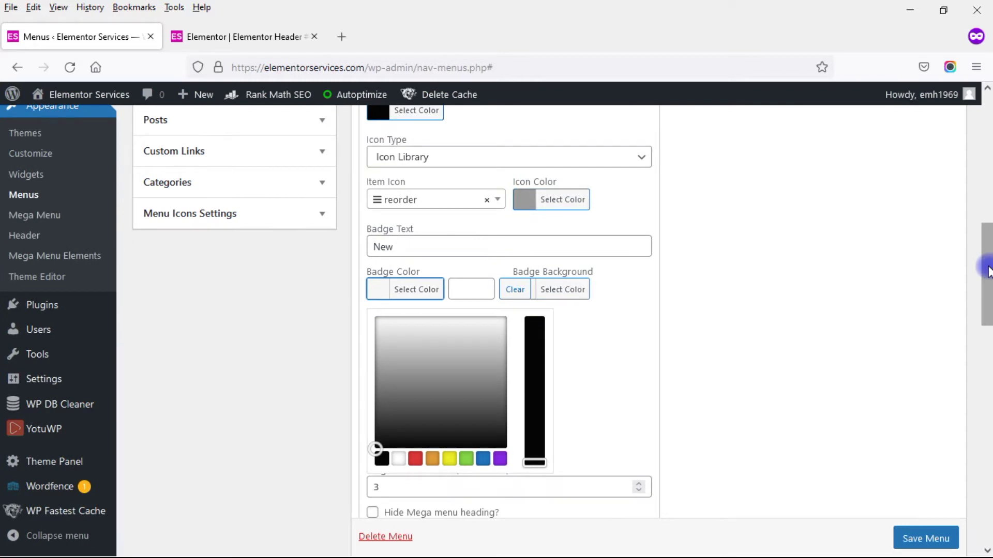
pyautogui.click(414, 458)
pyautogui.click(700, 338)
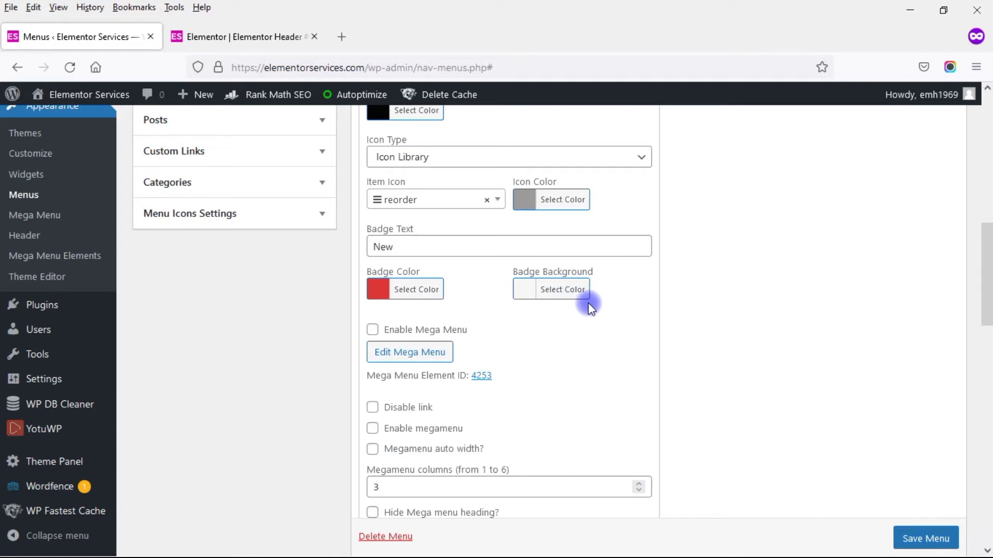
pyautogui.click(575, 292)
pyautogui.click(540, 467)
pyautogui.scroll(-7, 932, 480)
pyautogui.click(909, 538)
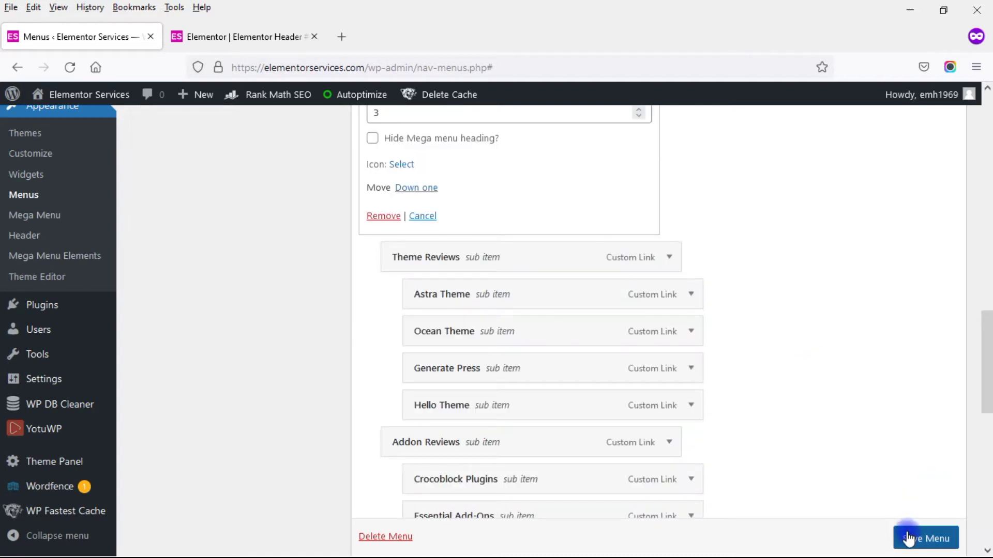
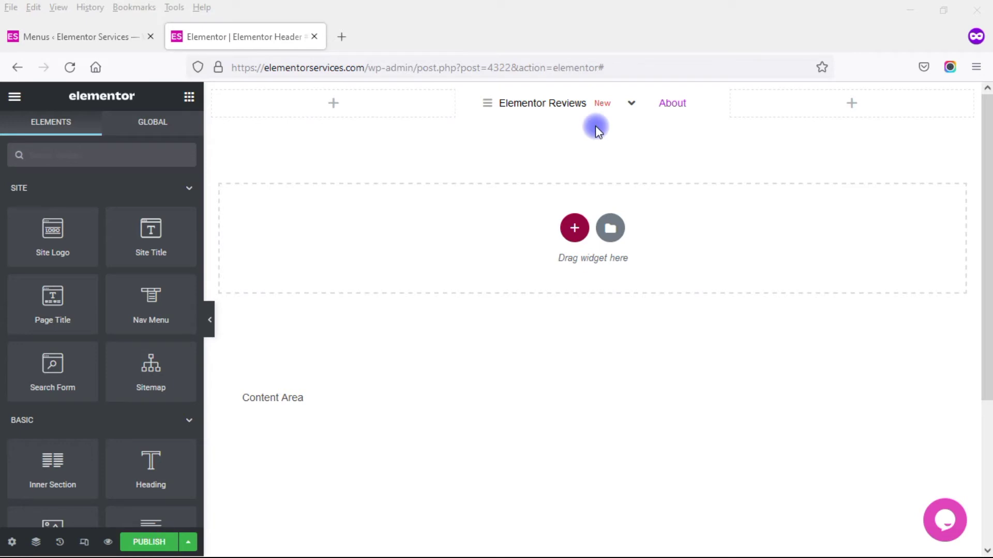
# Step: Check the restyled dropdown in the header and review the item settings of Elementor Reviews, Theme Reviews and Ocean Theme in the menu editor
pyautogui.moveTo(630, 109)
pyautogui.moveTo(558, 137)
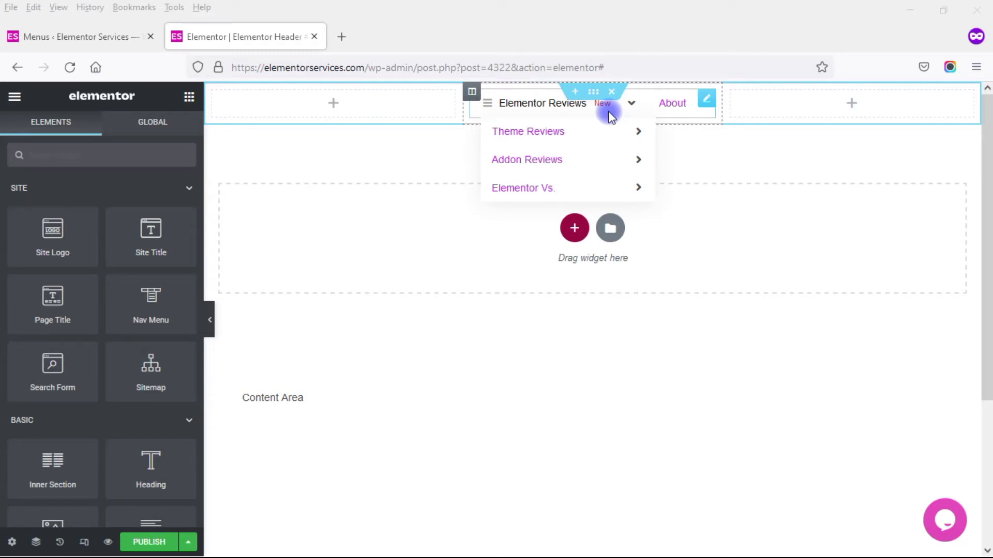
pyautogui.hotkey('ctrl', 'pageup')
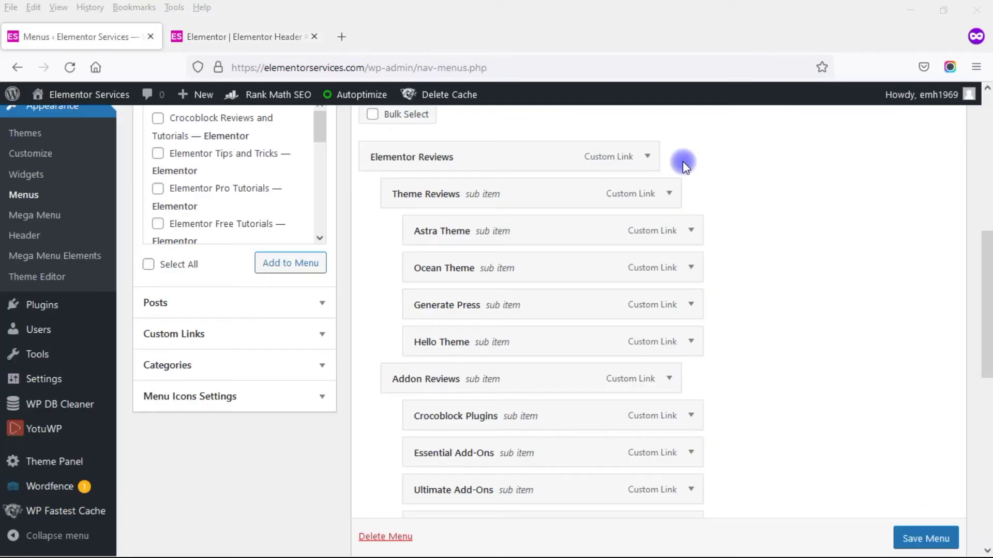
pyautogui.click(644, 158)
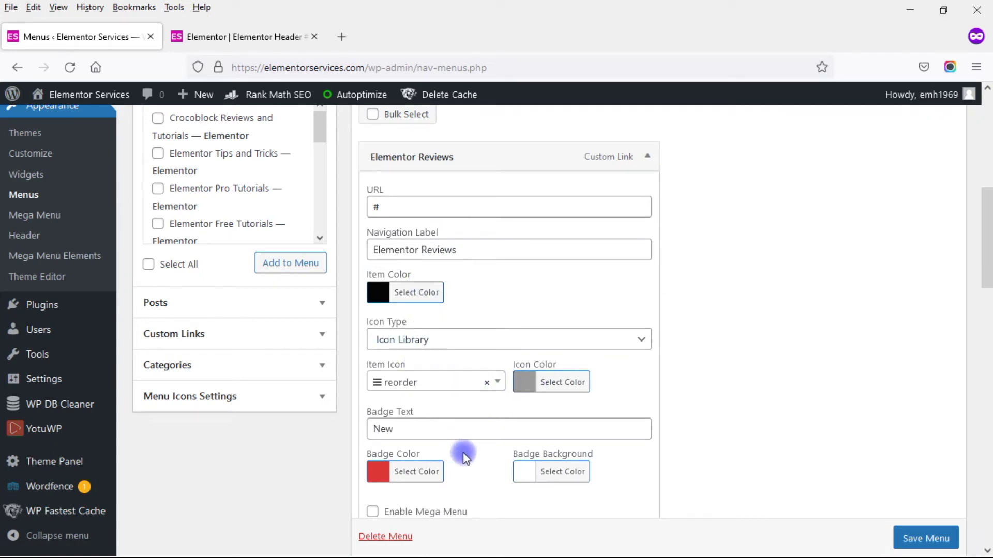
pyautogui.click(647, 156)
pyautogui.click(670, 194)
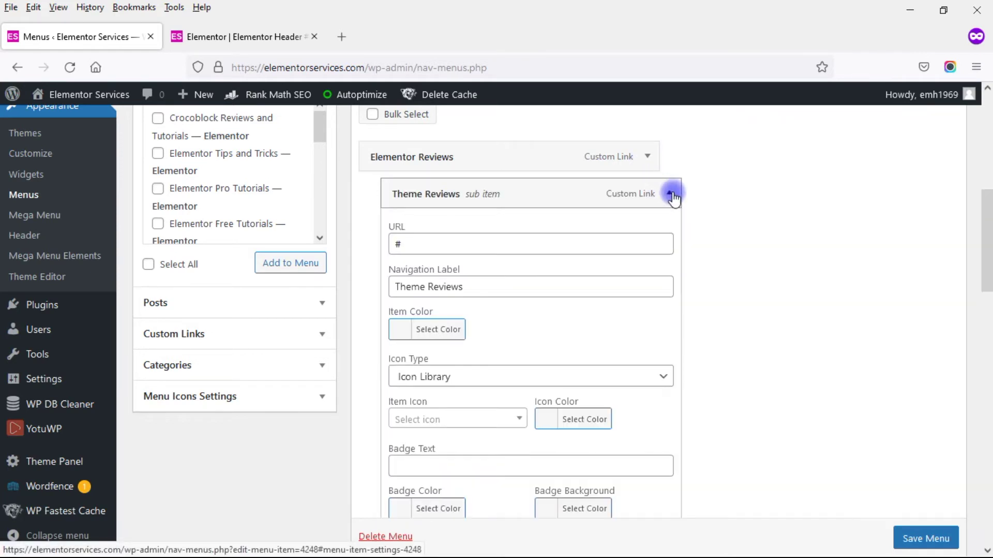
pyautogui.click(670, 194)
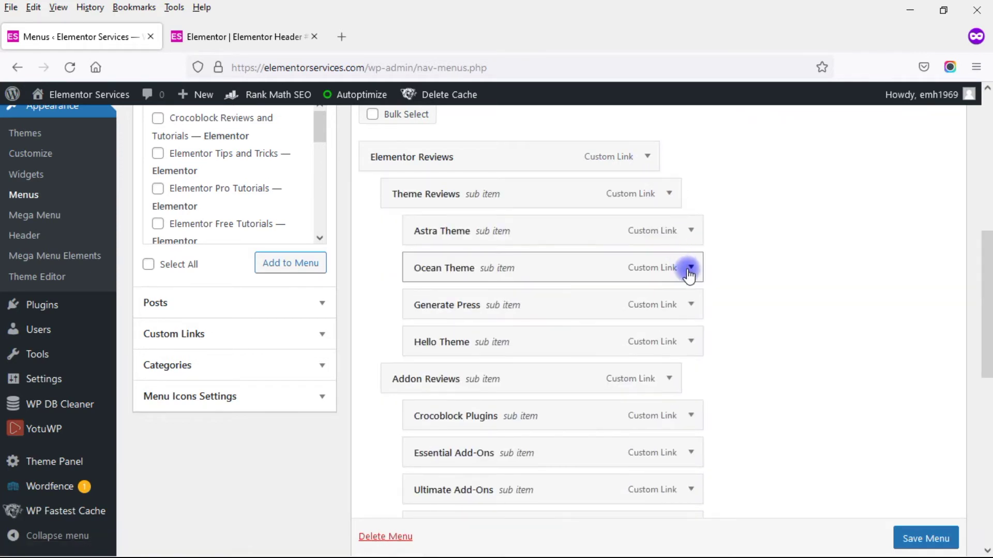
pyautogui.click(689, 268)
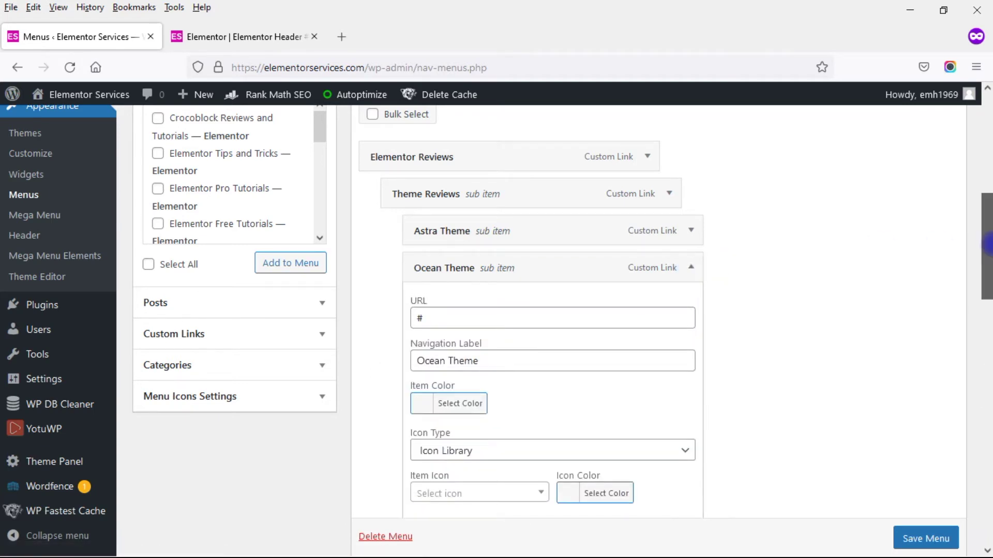
pyautogui.scroll(-2, 920, 279)
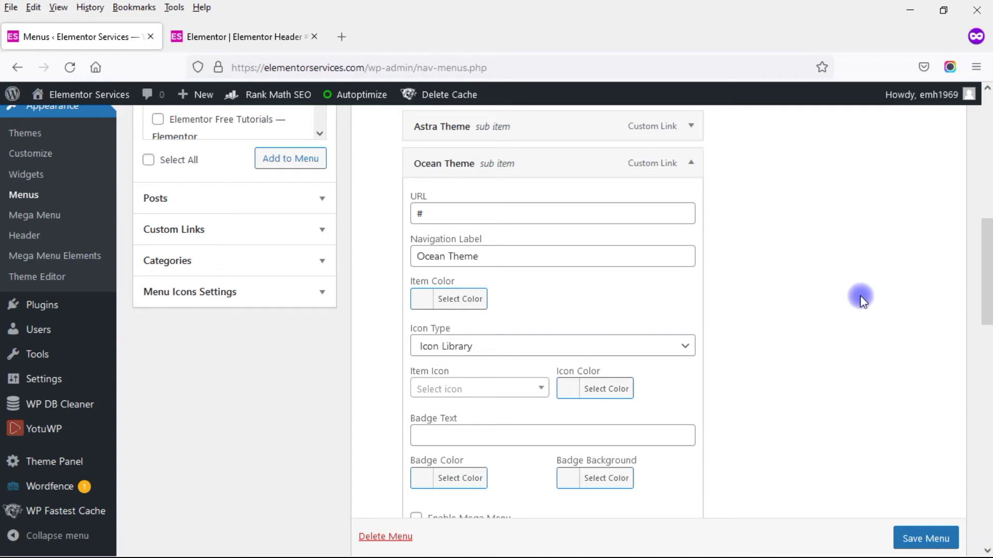
# Step: Expand the About menu item and set its item color to black (#000000)
pyautogui.scroll(-10, 374, 430)
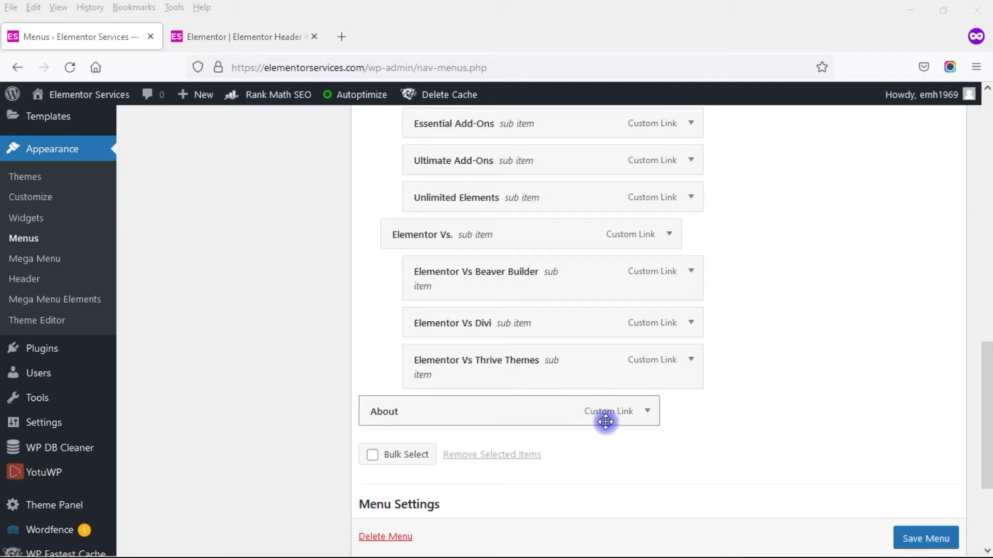
pyautogui.click(646, 413)
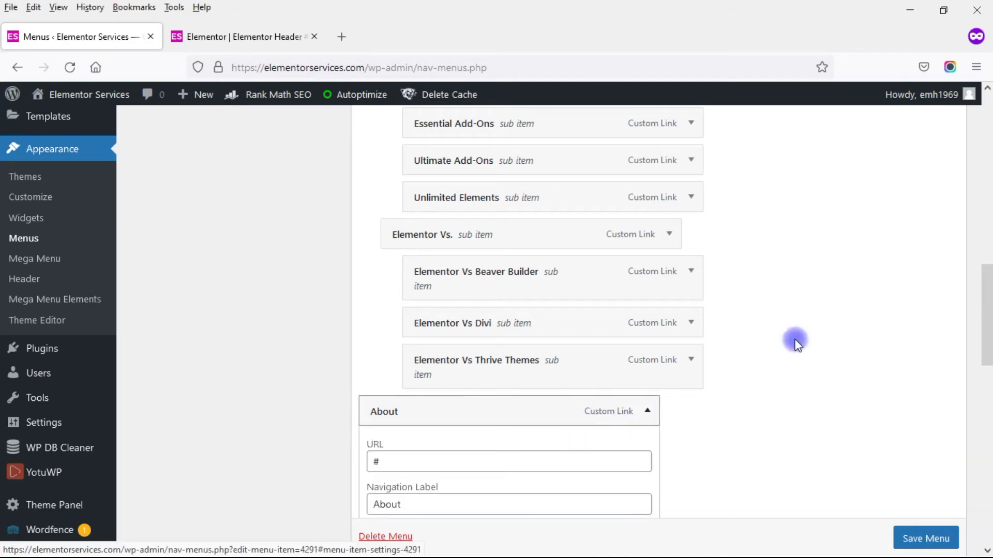
pyautogui.moveTo(987, 300); pyautogui.dragTo(987, 352)
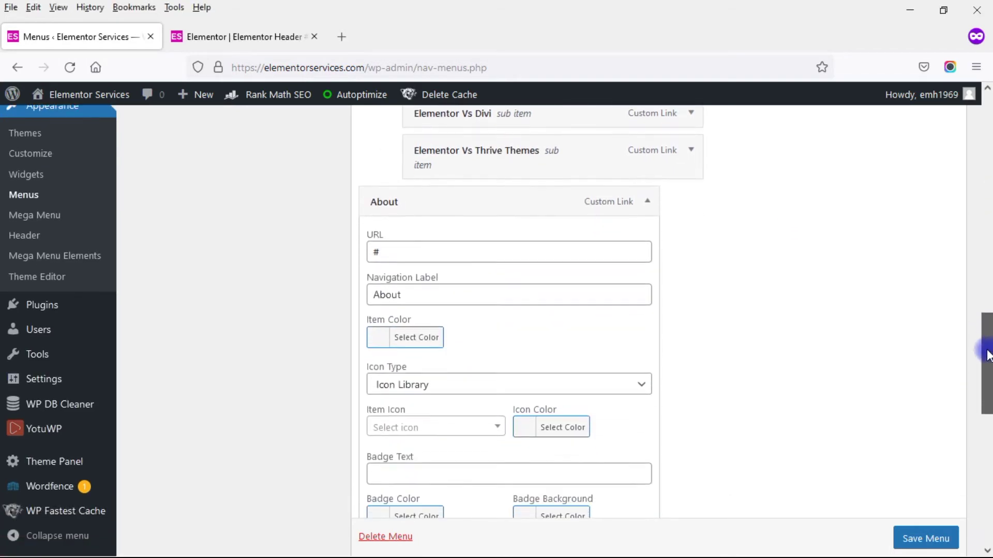
pyautogui.click(429, 331)
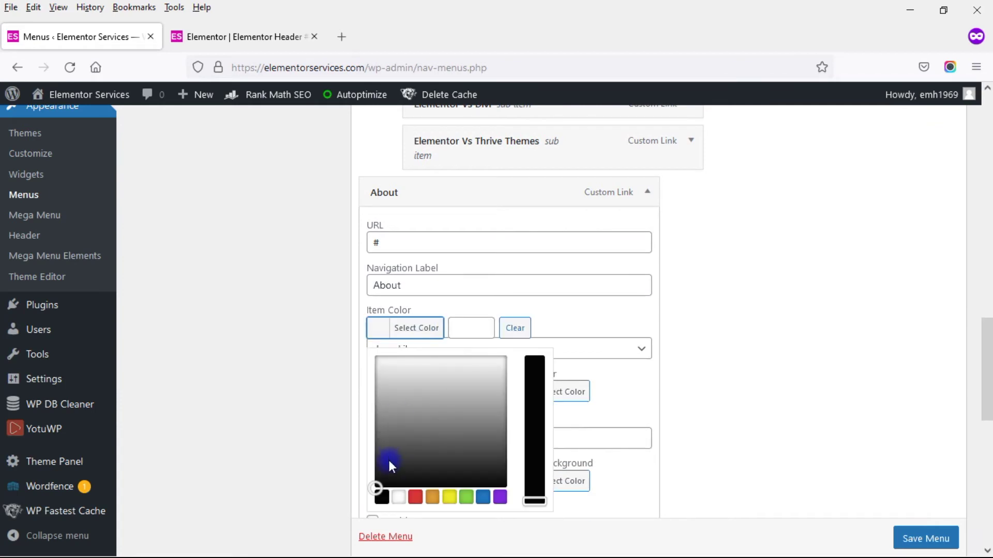
pyautogui.click(383, 498)
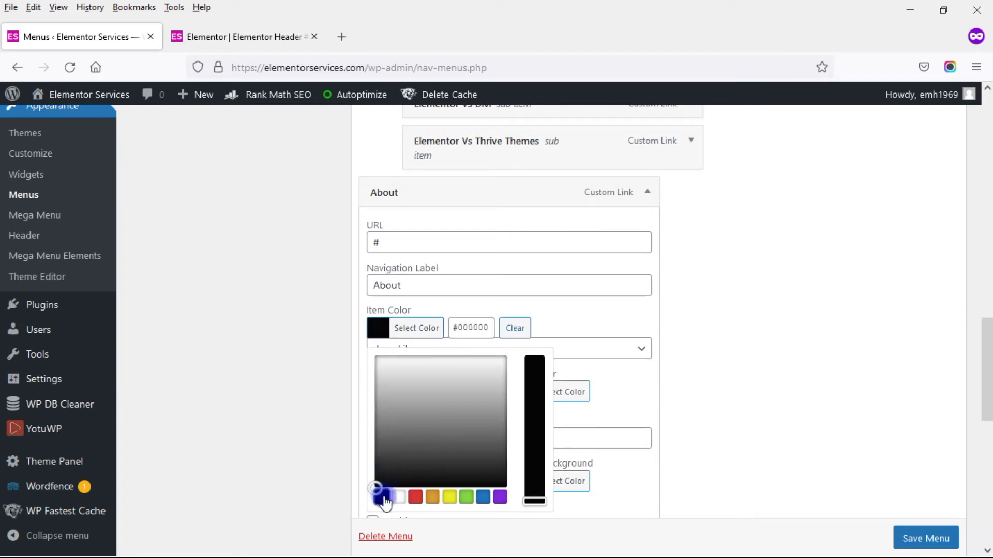
pyautogui.click(772, 359)
# Step: Give the About item the hotel icon from the Icon Library and set the icon color to grey
pyautogui.moveTo(985, 345); pyautogui.dragTo(986, 360)
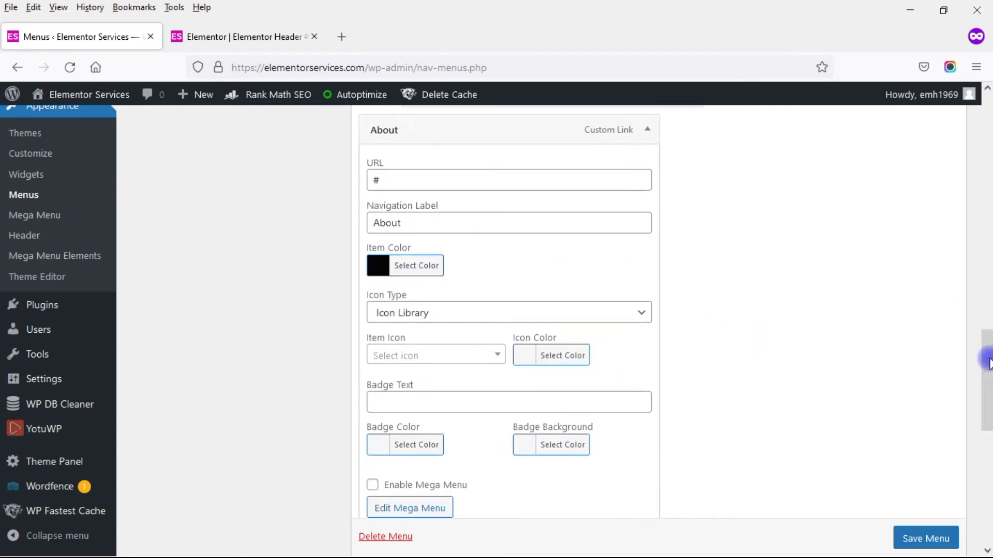
pyautogui.click(496, 362)
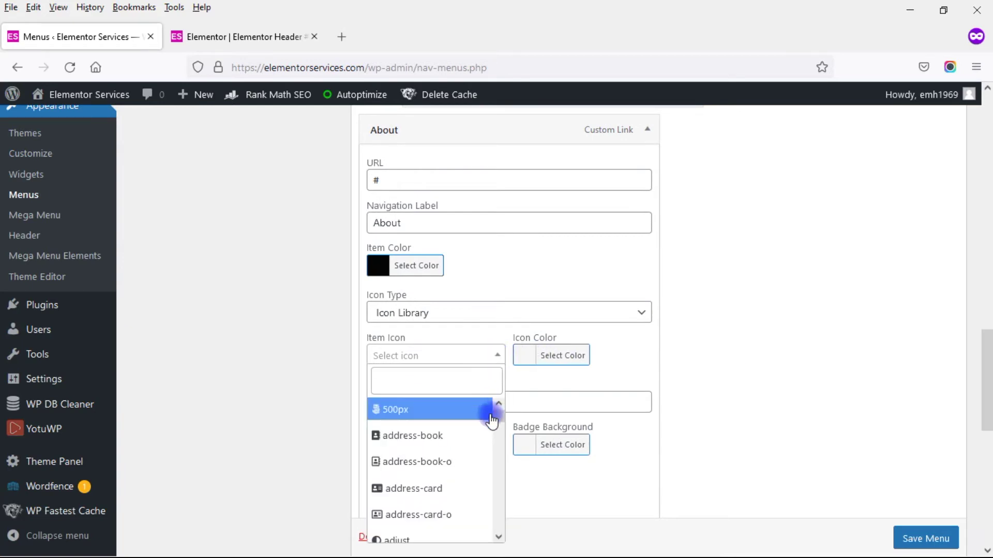
pyautogui.moveTo(496, 417); pyautogui.dragTo(496, 463)
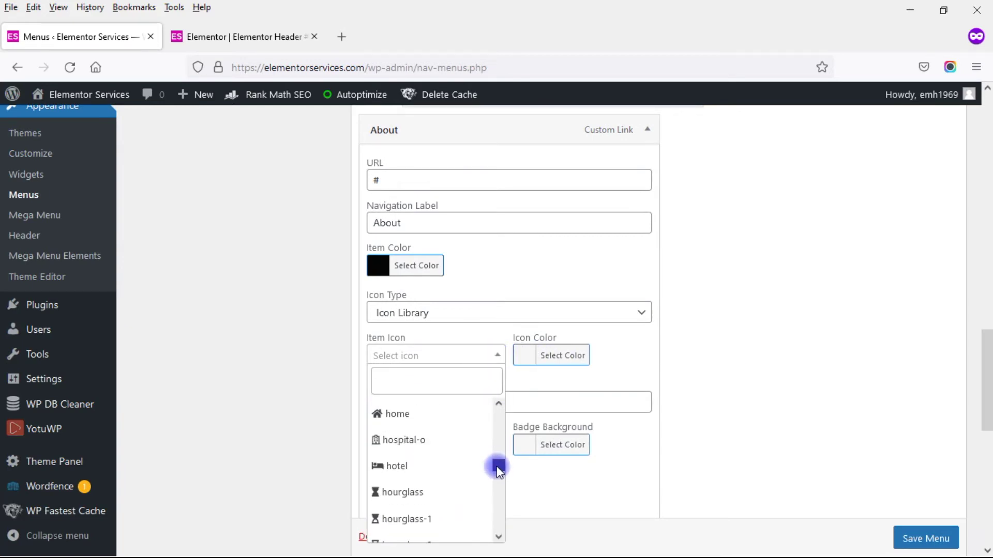
pyautogui.click(422, 465)
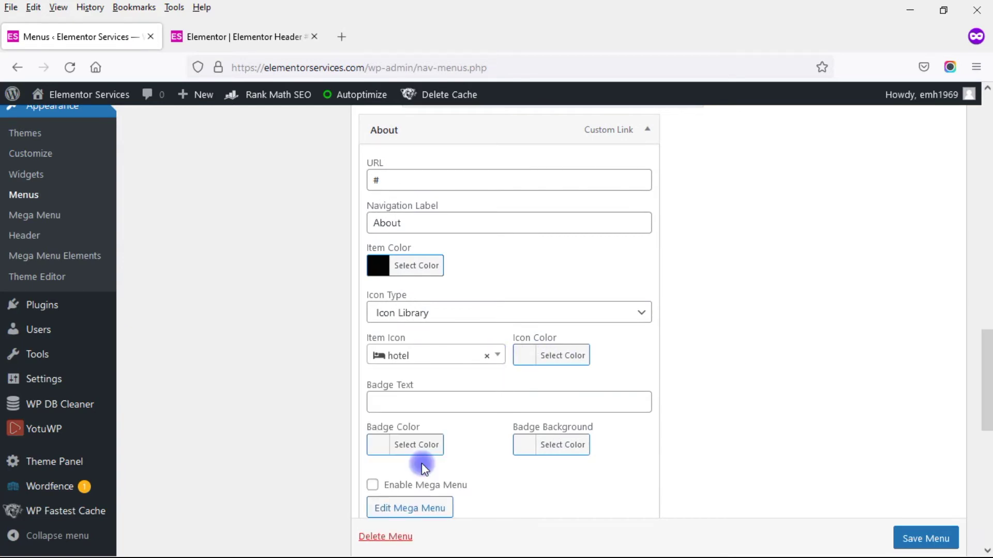
pyautogui.click(564, 356)
pyautogui.moveTo(525, 509); pyautogui.dragTo(523, 438)
pyautogui.click(742, 391)
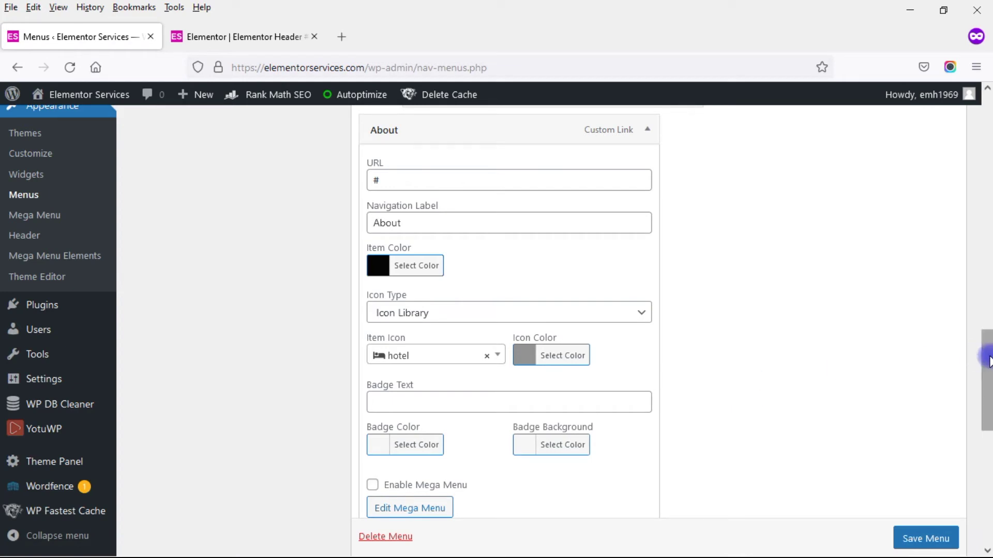
# Step: Enable the mega menu for the About item and open its mega menu content for editing
pyautogui.moveTo(985, 357); pyautogui.dragTo(987, 385)
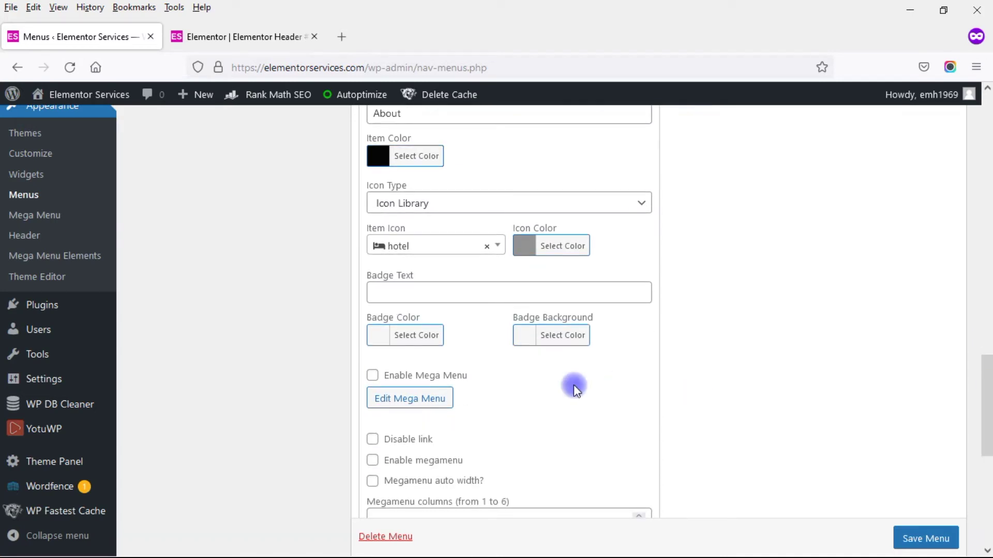
pyautogui.click(372, 376)
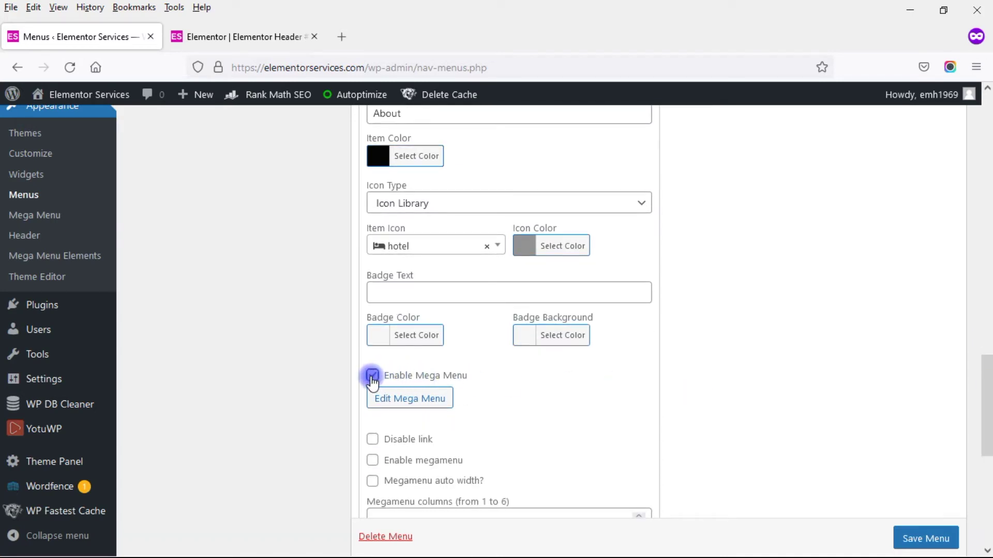
pyautogui.scroll(8, 964, 415)
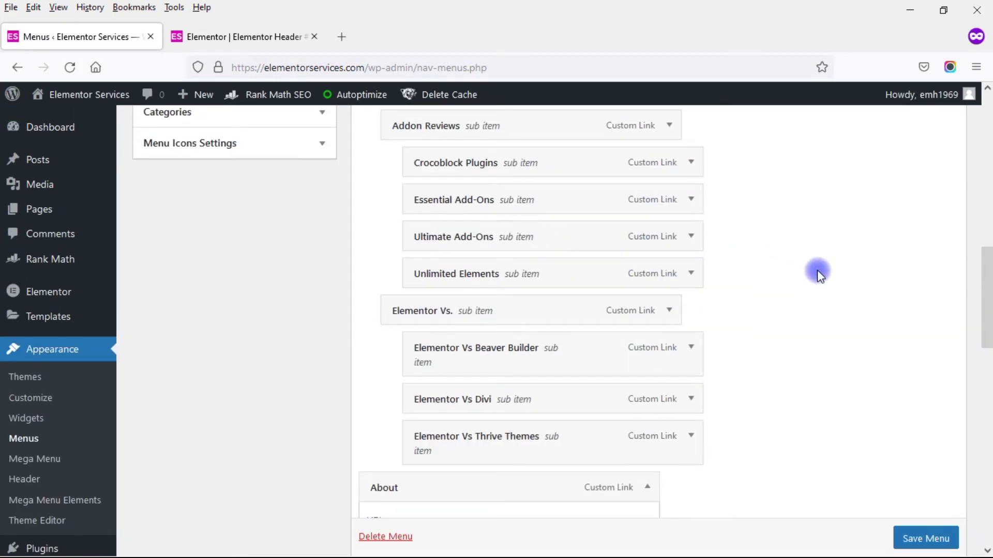
pyautogui.moveTo(986, 288); pyautogui.dragTo(985, 388)
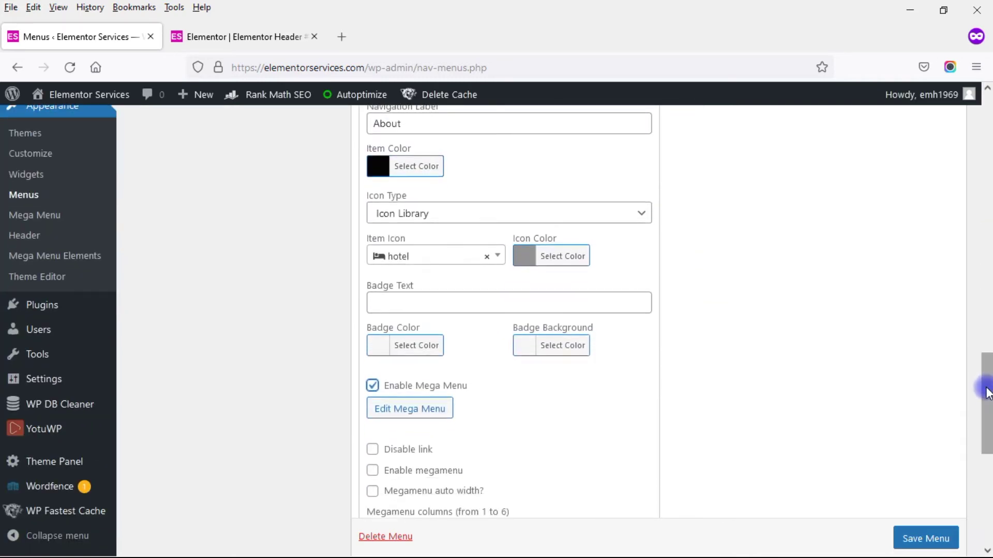
pyautogui.click(433, 410)
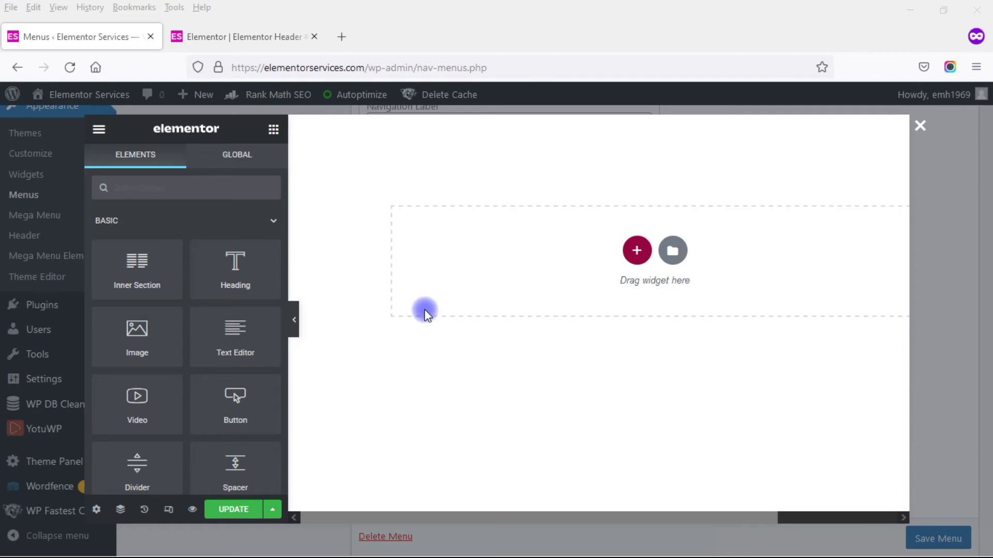
# Step: Add a two-column section to the About mega menu and place a Heading widget in each column
pyautogui.click(636, 250)
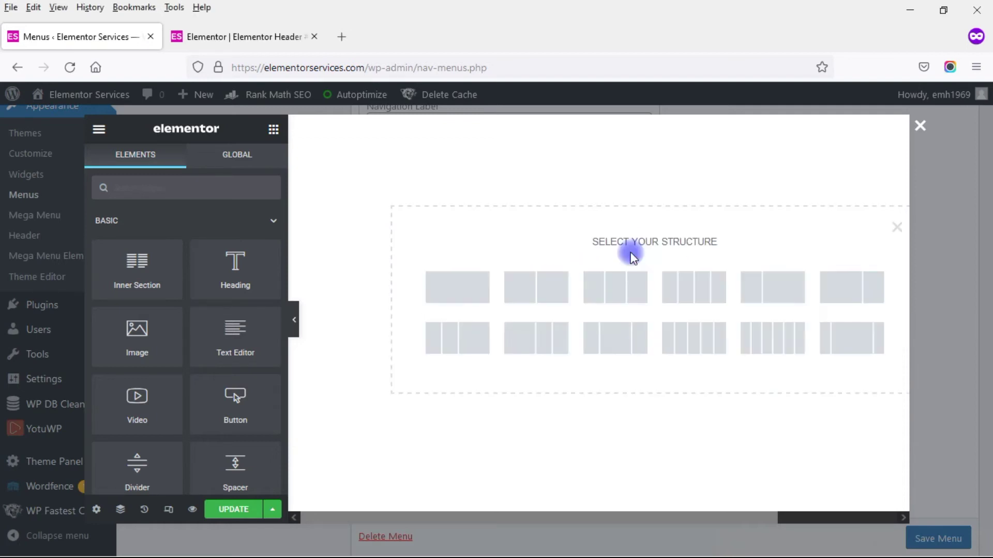
pyautogui.click(531, 296)
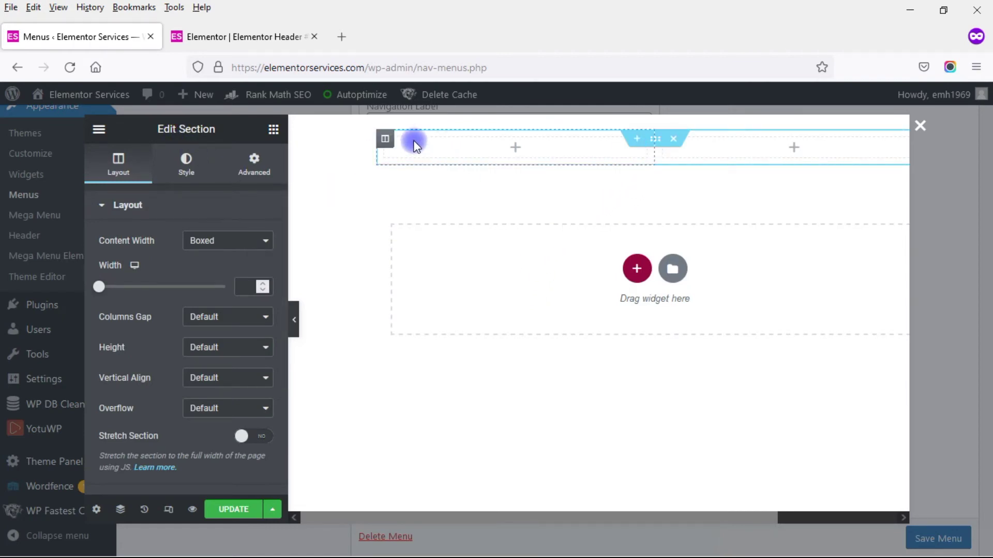
pyautogui.click(386, 139)
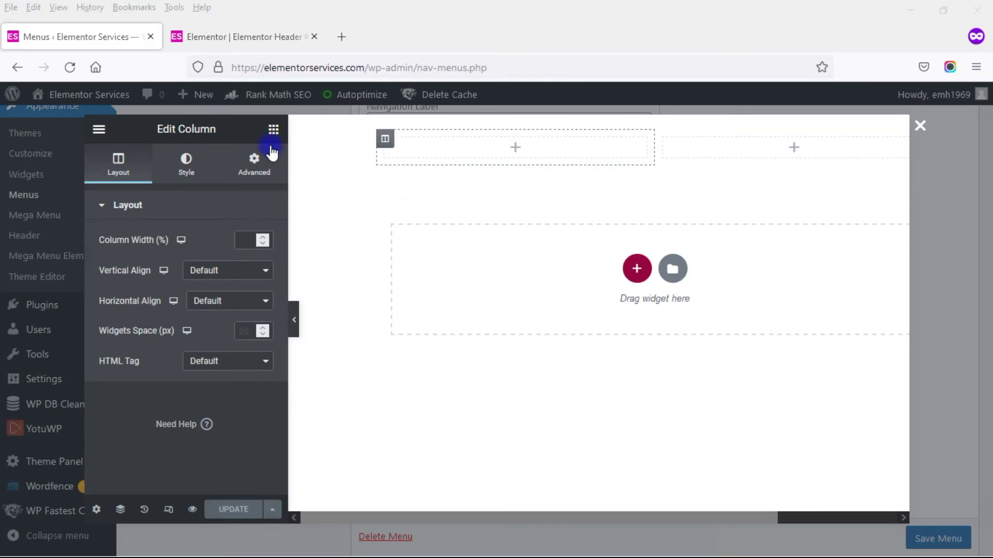
pyautogui.click(273, 130)
pyautogui.moveTo(226, 266); pyautogui.dragTo(501, 146)
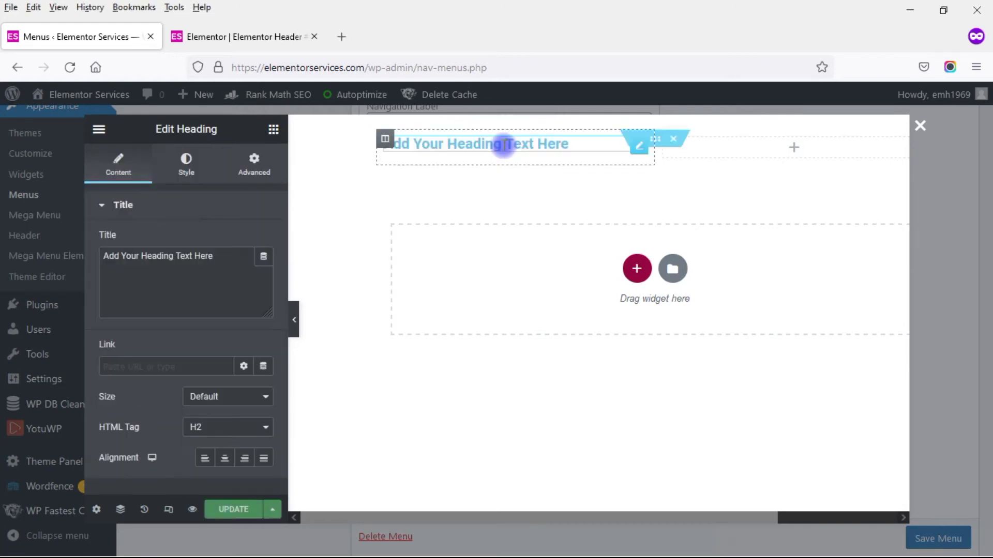
pyautogui.click(274, 129)
pyautogui.moveTo(252, 249); pyautogui.dragTo(790, 147)
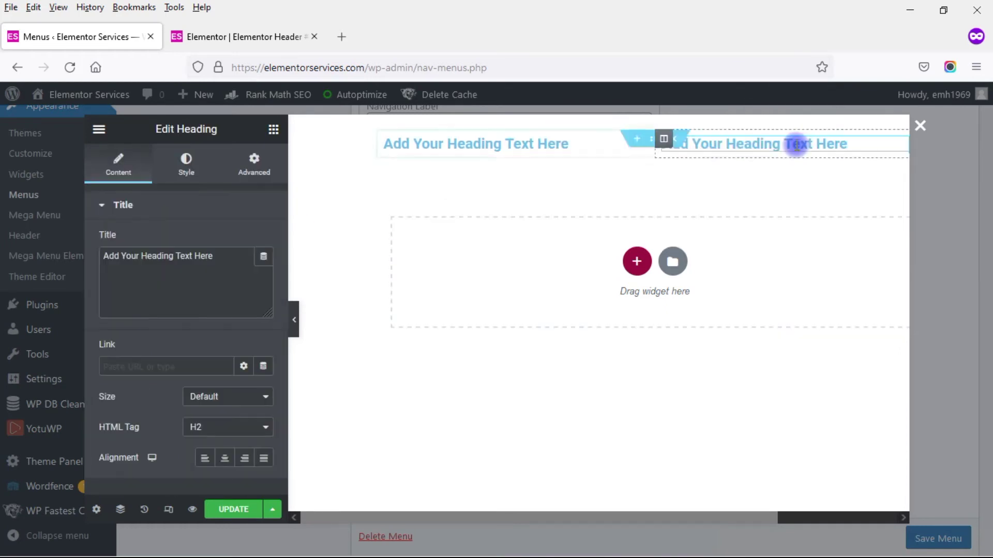
# Step: Add an Image widget under the first column's heading and a Text Editor widget under the second column's heading
pyautogui.click(274, 129)
pyautogui.moveTo(138, 331); pyautogui.dragTo(452, 150)
pyautogui.click(274, 129)
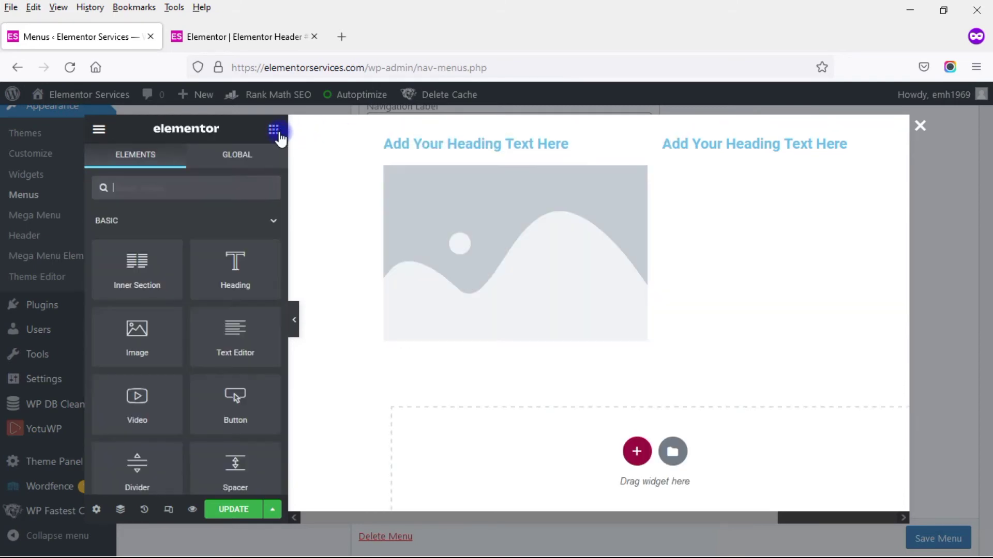
pyautogui.moveTo(235, 350); pyautogui.dragTo(741, 146)
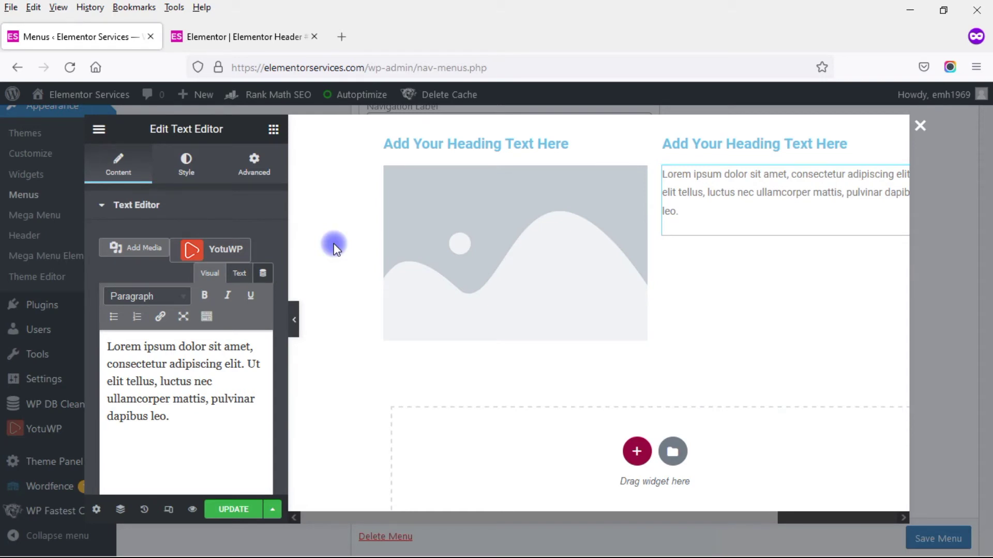
# Step: Center the first column's heading and set its text color to dark grey-blue #4C6A76
pyautogui.click(609, 147)
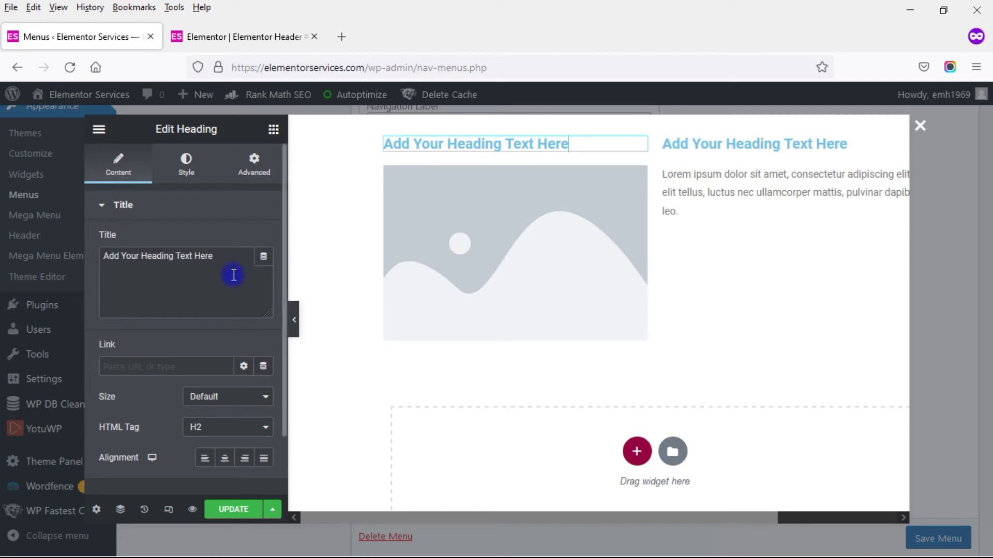
pyautogui.click(224, 459)
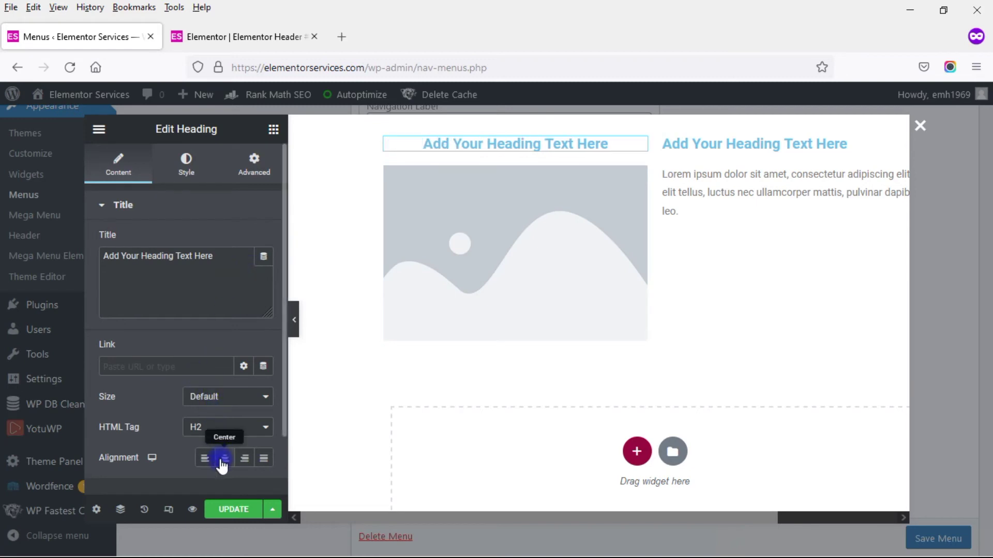
pyautogui.click(187, 162)
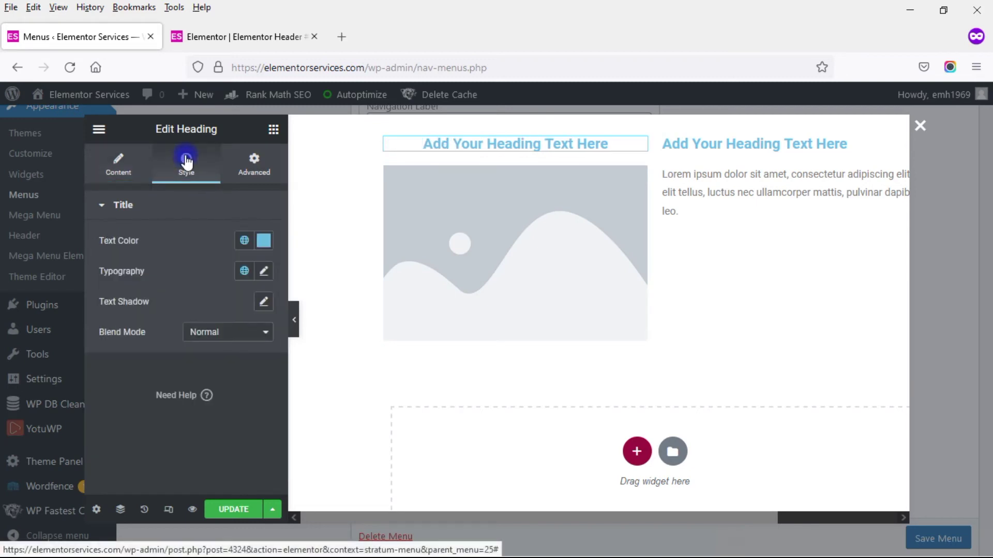
pyautogui.click(264, 240)
pyautogui.moveTo(248, 297); pyautogui.dragTo(247, 360)
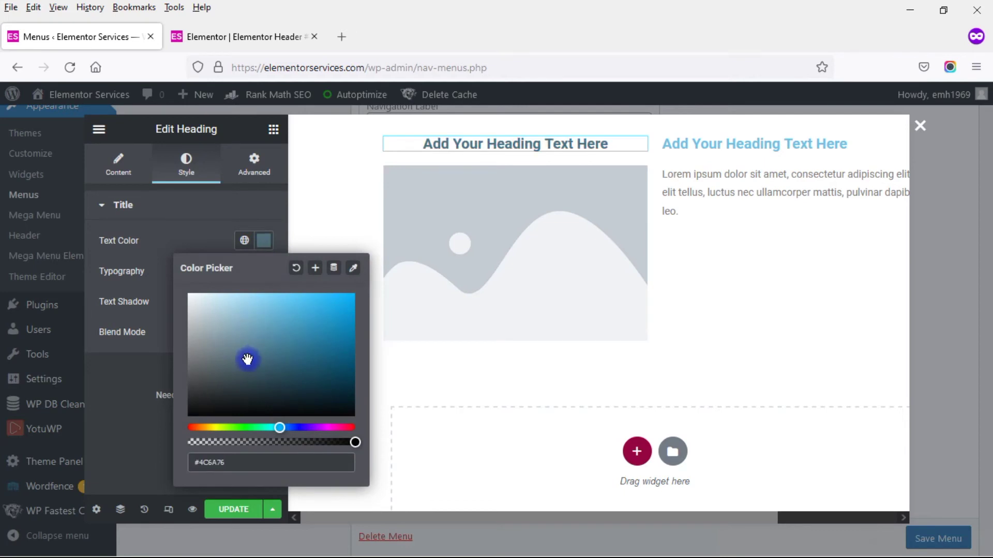
pyautogui.click(347, 206)
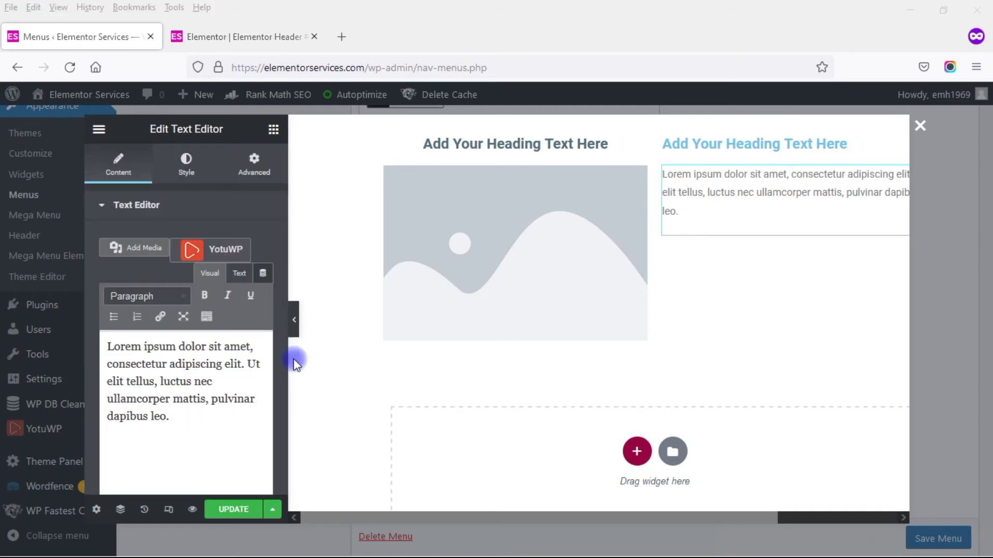
# Step: Update the About mega menu content, close its editor and save the Stratum Mega Menu
pyautogui.click(229, 512)
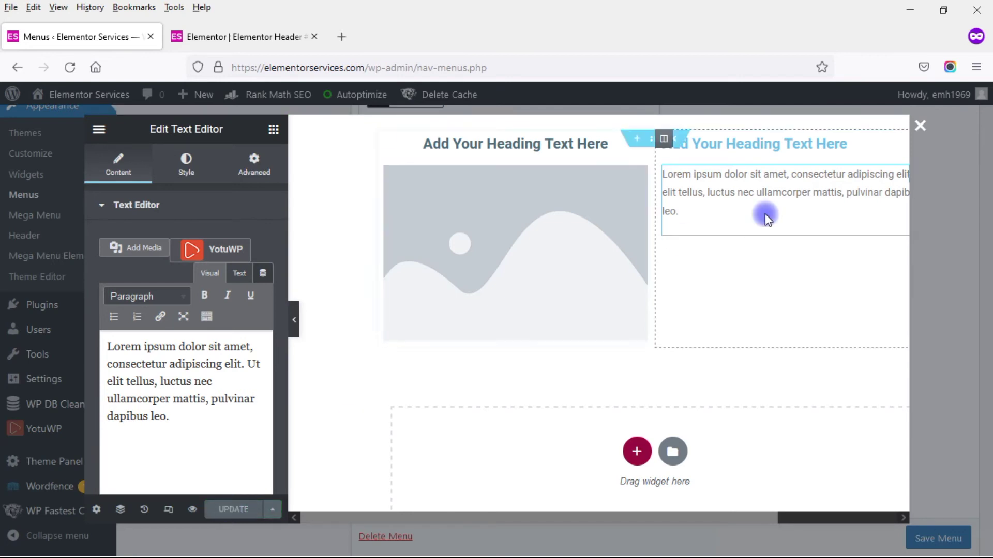
pyautogui.click(920, 127)
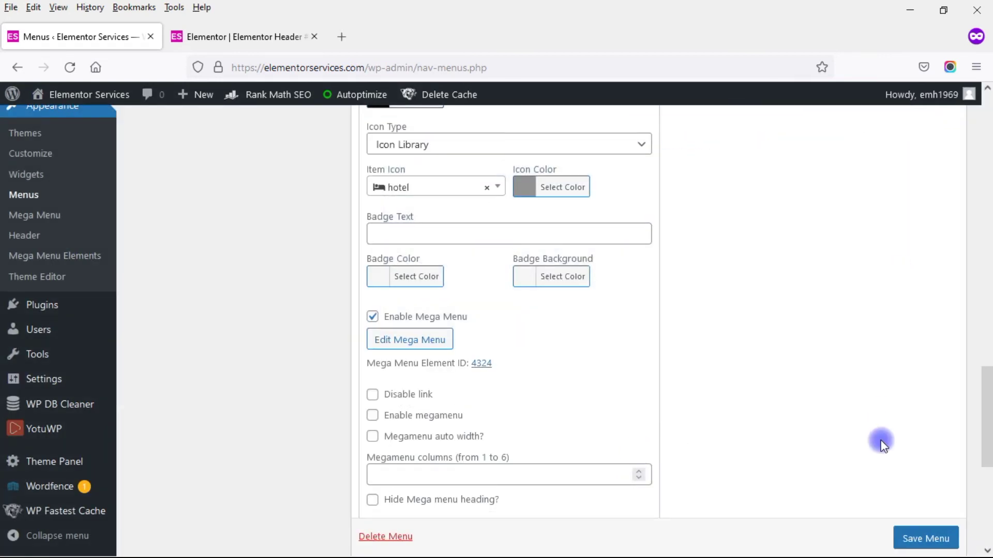
pyautogui.click(904, 535)
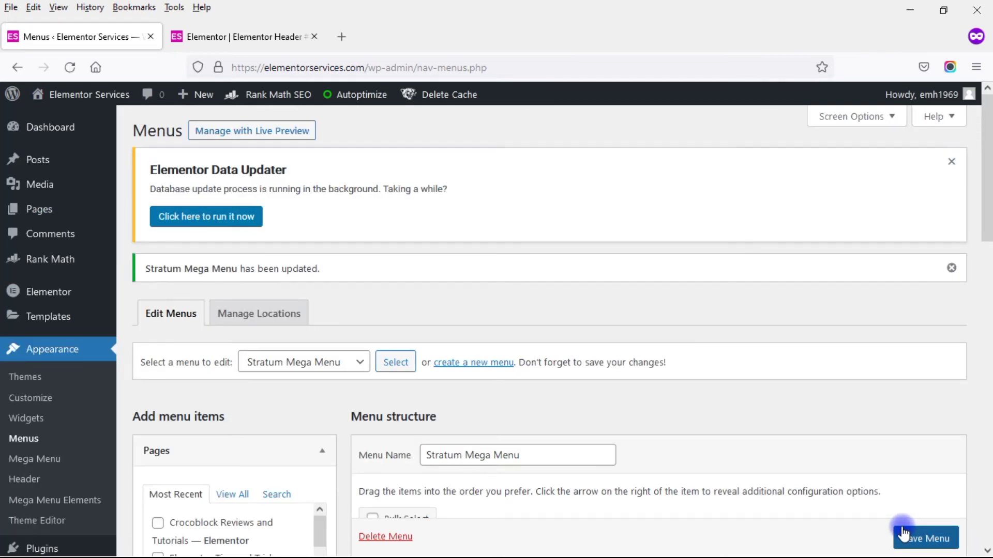
# Step: Switch to the Elementor header template and check which menu the Mega Menu widget has selected
pyautogui.hotkey('ctrl', 'Tab')
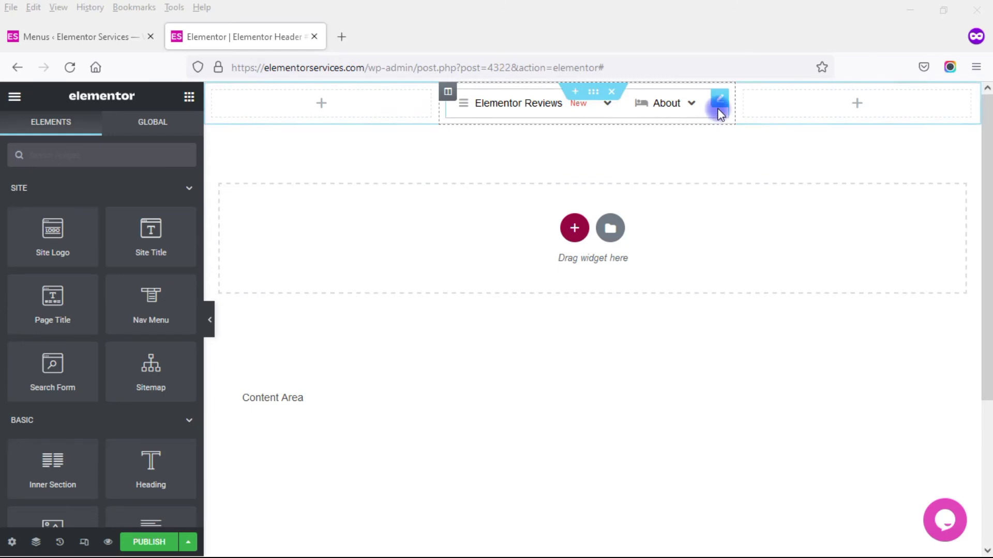
pyautogui.click(719, 99)
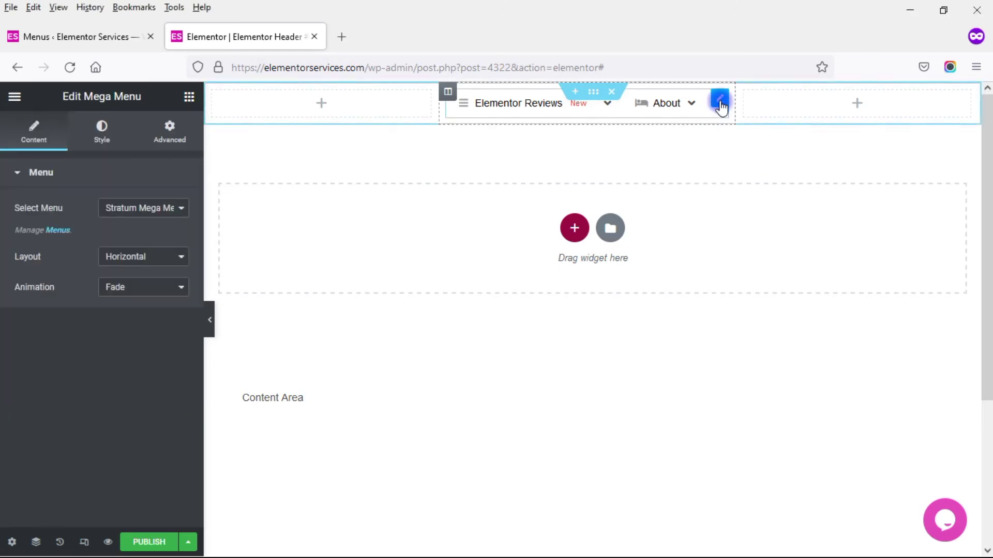
pyautogui.click(181, 208)
pyautogui.click(100, 30)
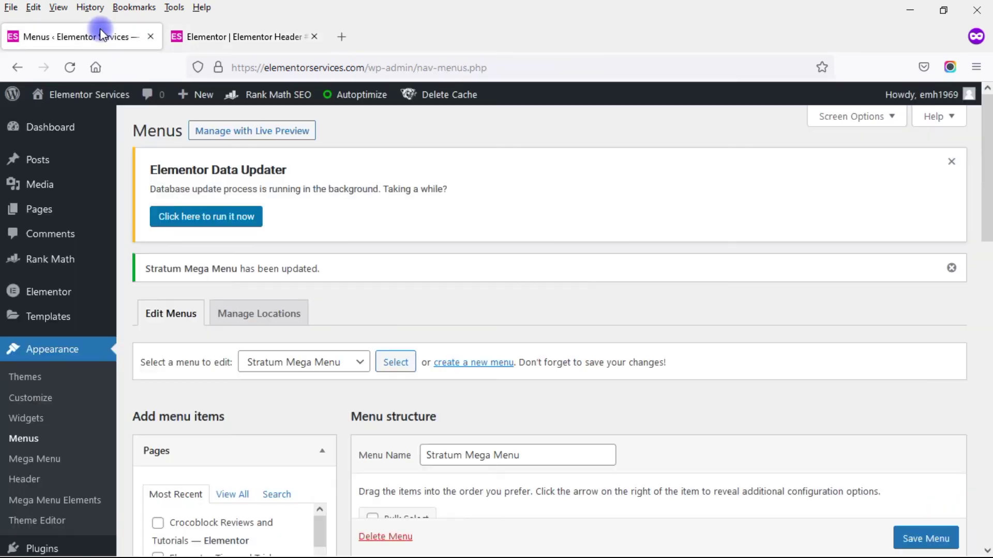
pyautogui.click(206, 42)
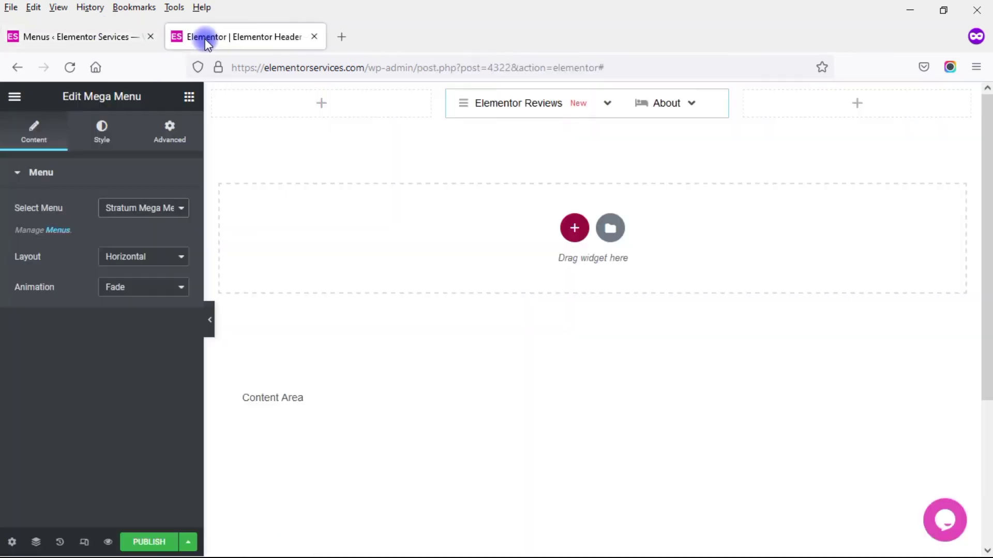
pyautogui.click(155, 209)
pyautogui.click(80, 250)
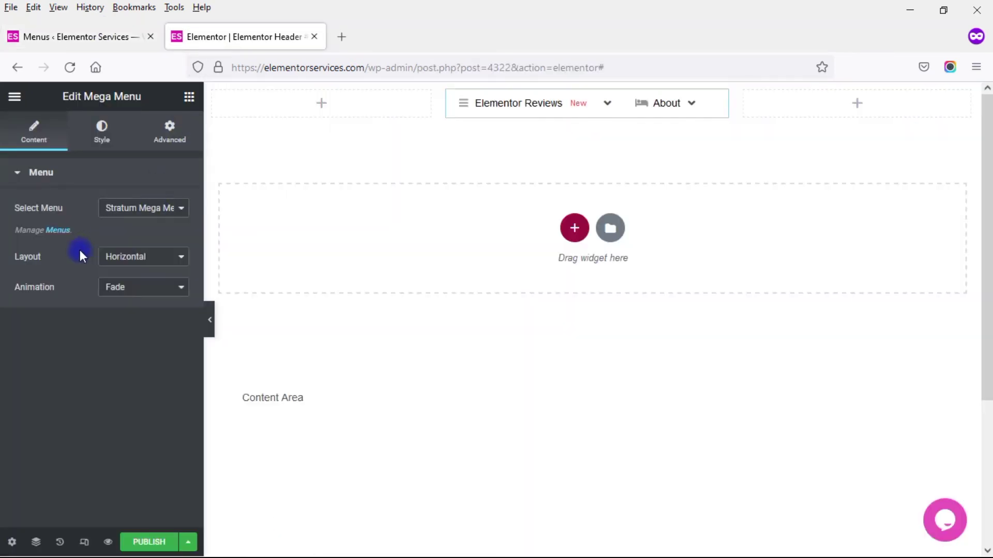
# Step: Set the Mega Menu widget's layout to Vertical and keep its animation on Fade
pyautogui.click(132, 259)
pyautogui.click(127, 291)
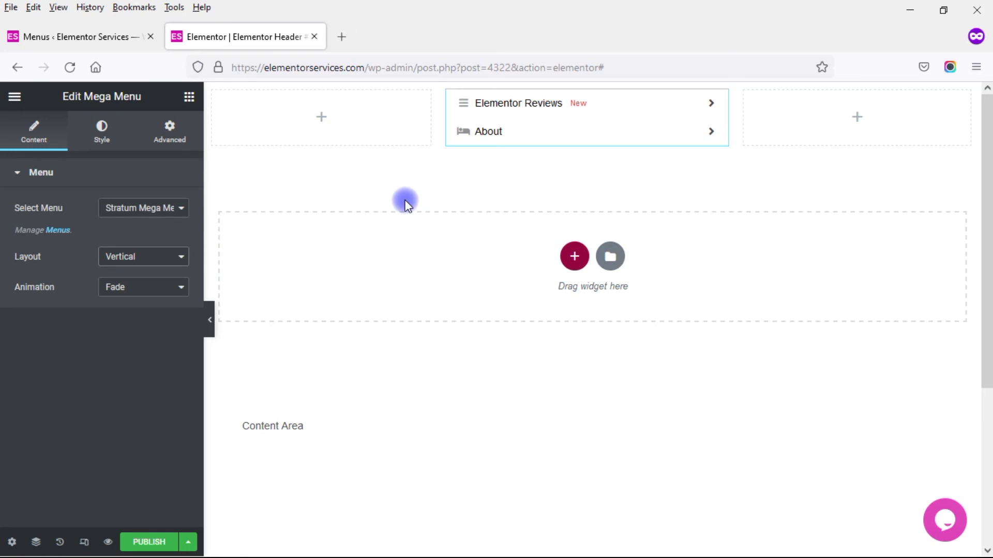
pyautogui.click(165, 291)
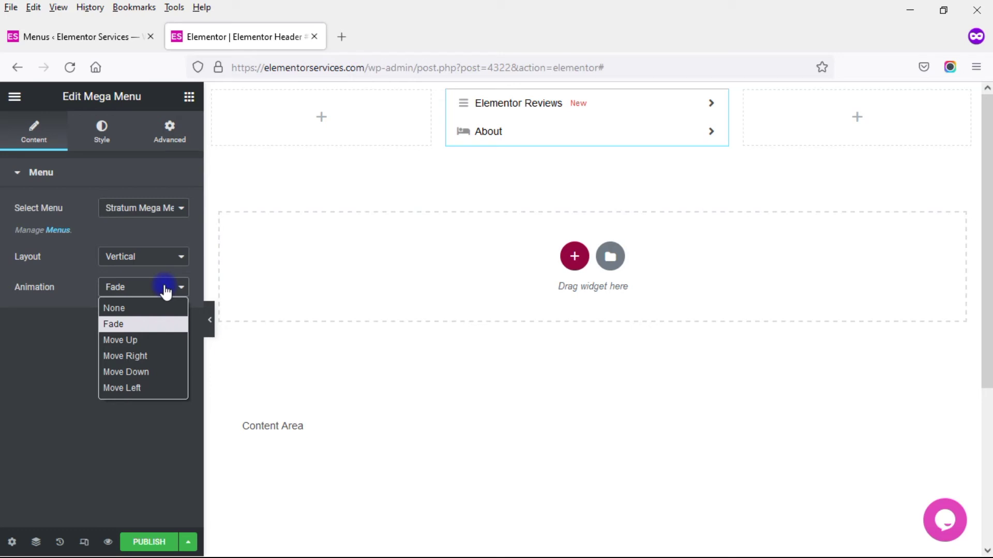
pyautogui.click(131, 323)
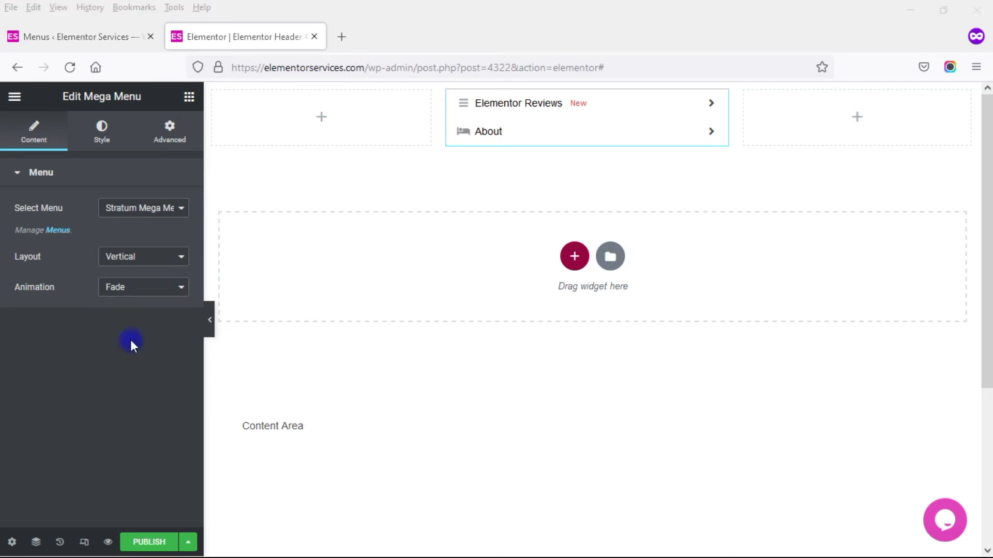
# Step: Examine the Mega Menu widget's menu style options and its item styles for the first and nested levels
pyautogui.click(103, 144)
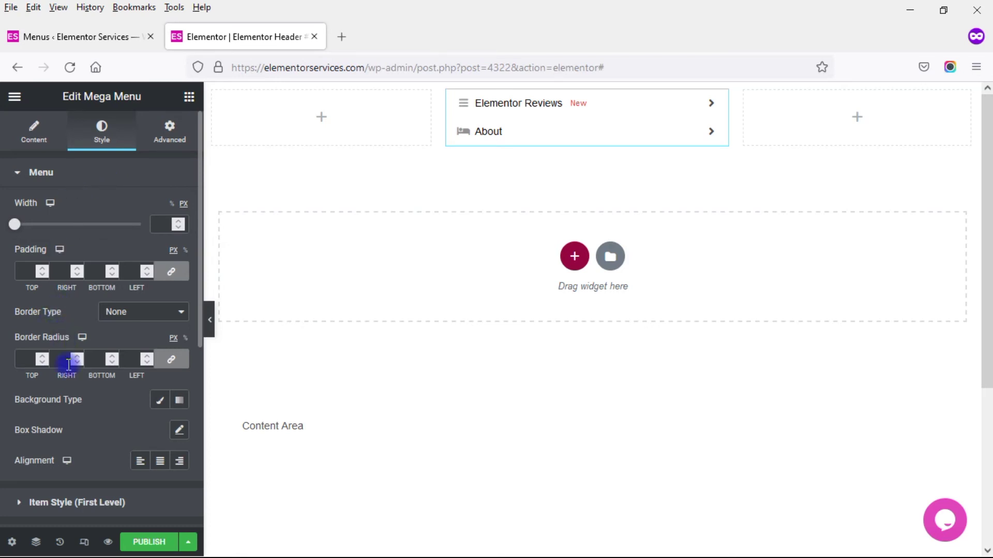
pyautogui.click(55, 504)
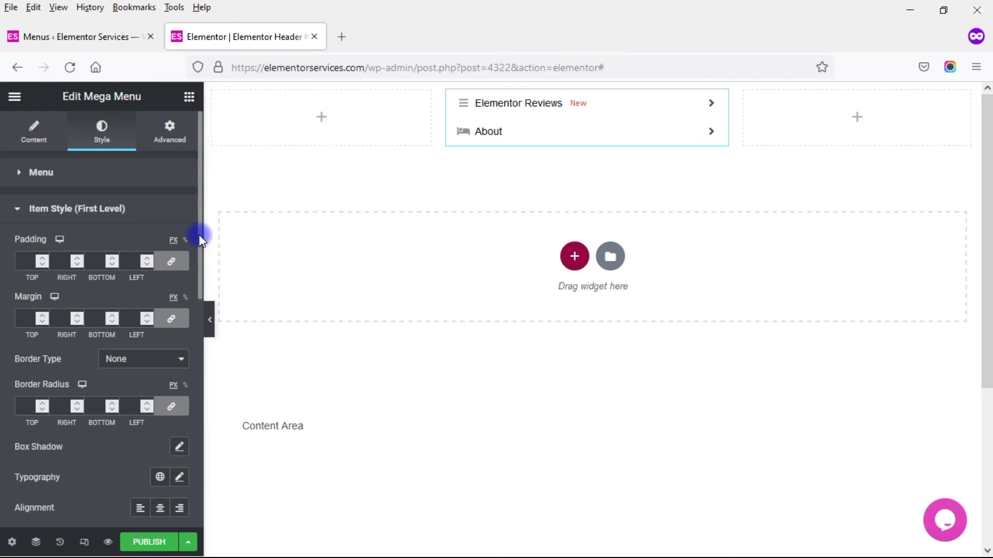
pyautogui.moveTo(201, 241); pyautogui.dragTo(203, 343)
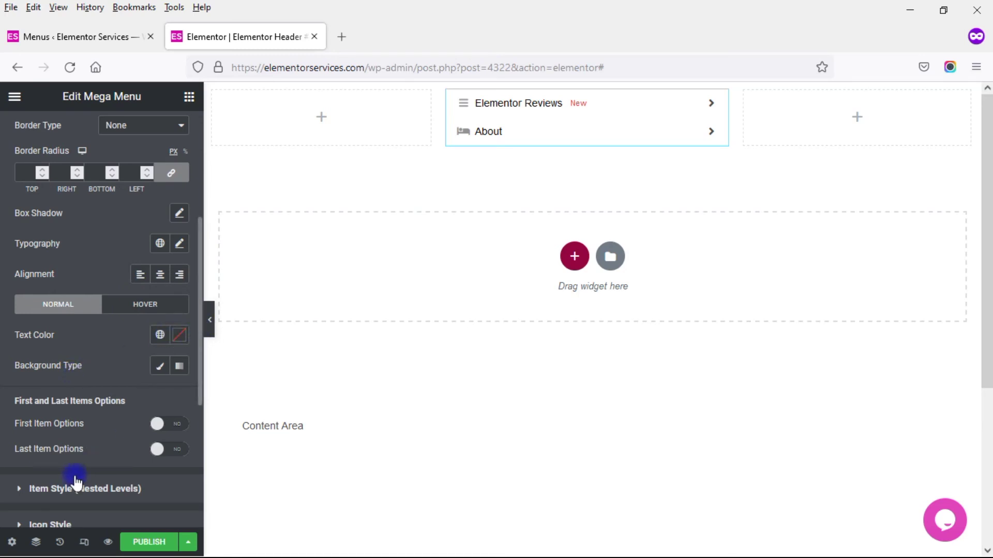
pyautogui.click(62, 491)
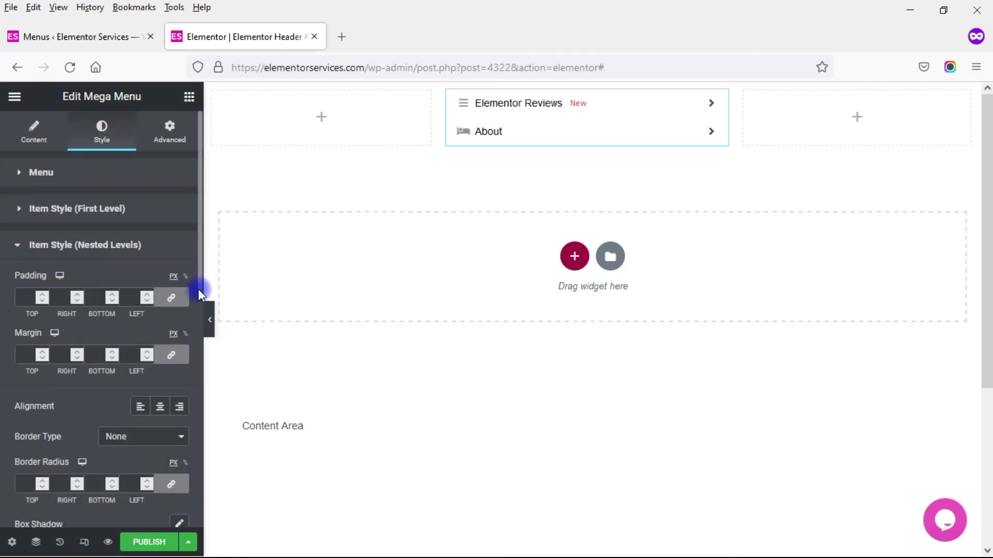
pyautogui.moveTo(198, 287); pyautogui.dragTo(191, 505)
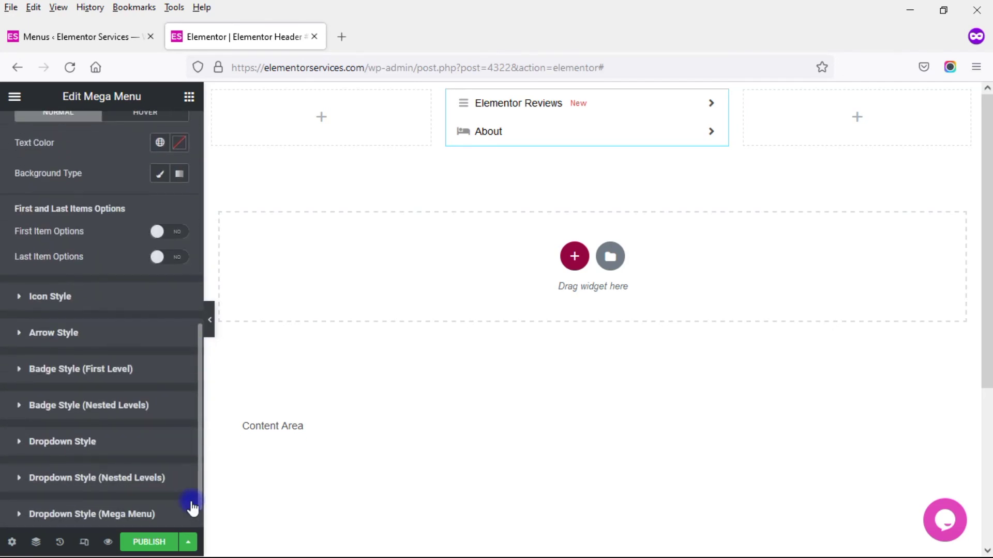
# Step: Examine the icon and arrow style options of the Mega Menu widget
pyautogui.click(60, 303)
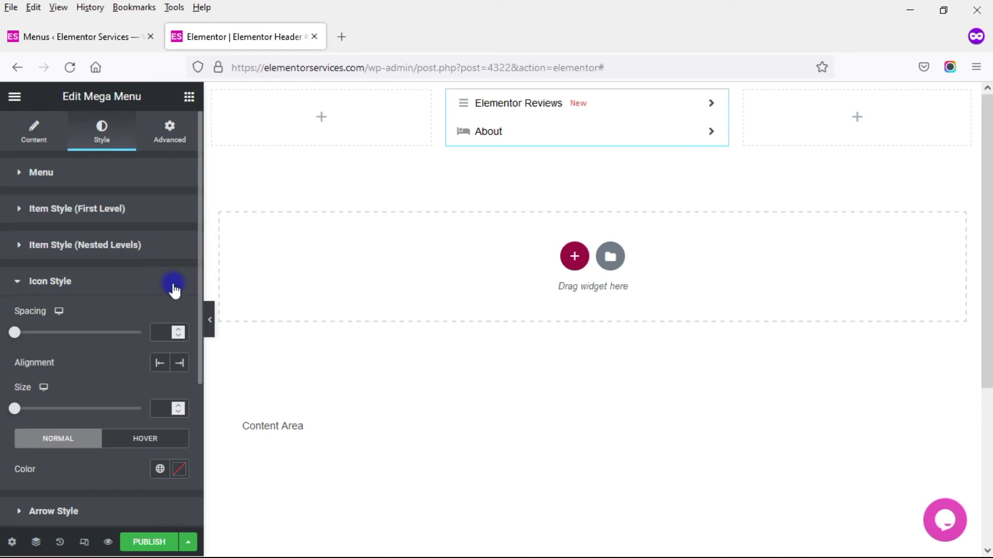
pyautogui.moveTo(200, 294); pyautogui.dragTo(196, 363)
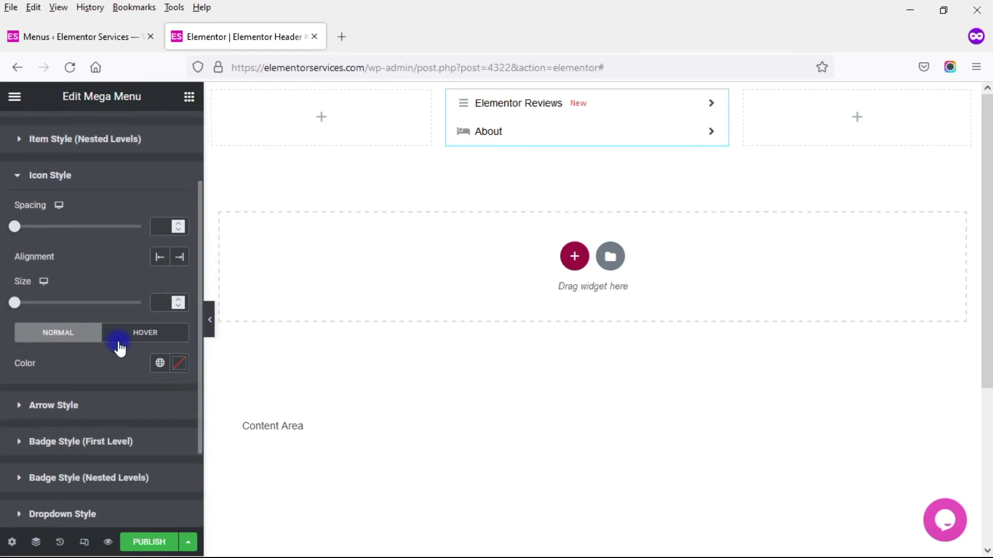
pyautogui.click(73, 404)
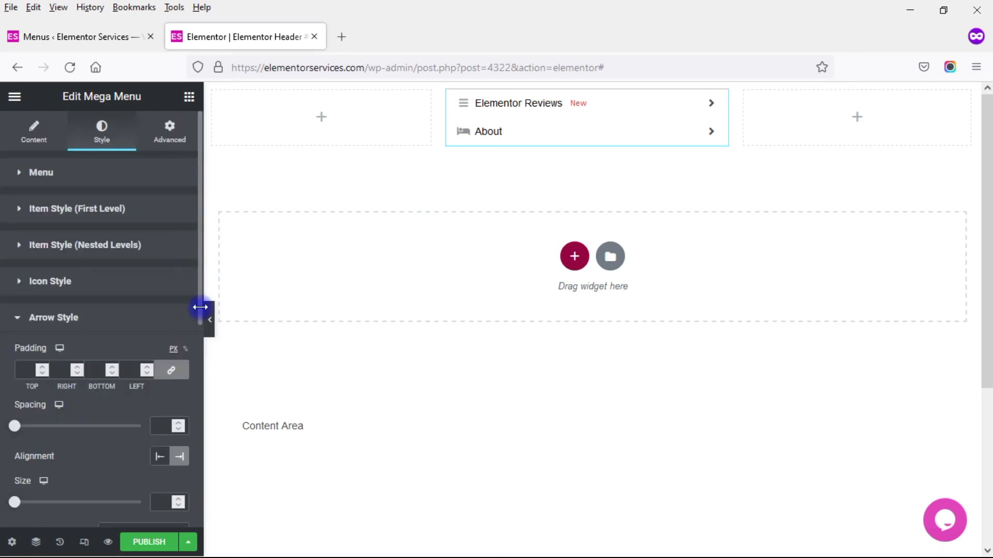
pyautogui.moveTo(199, 309); pyautogui.dragTo(198, 445)
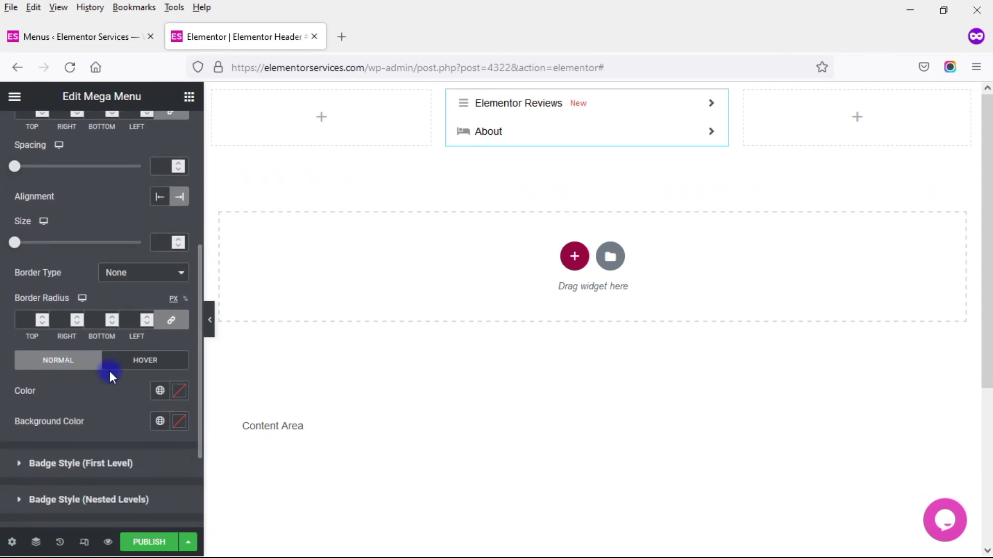
# Step: Examine the Mega Menu widget's badge style options for the first level and the nested levels
pyautogui.click(66, 465)
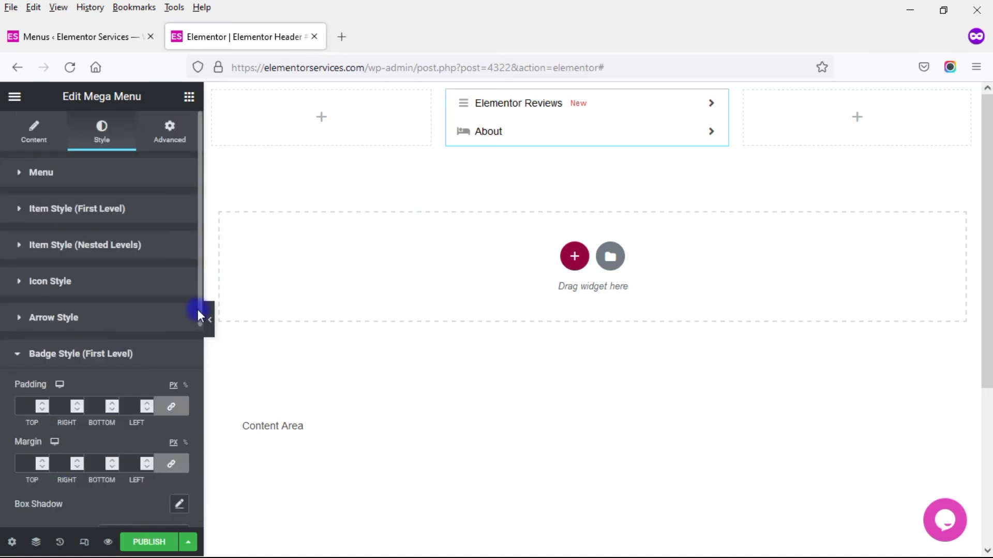
pyautogui.moveTo(200, 311); pyautogui.dragTo(189, 536)
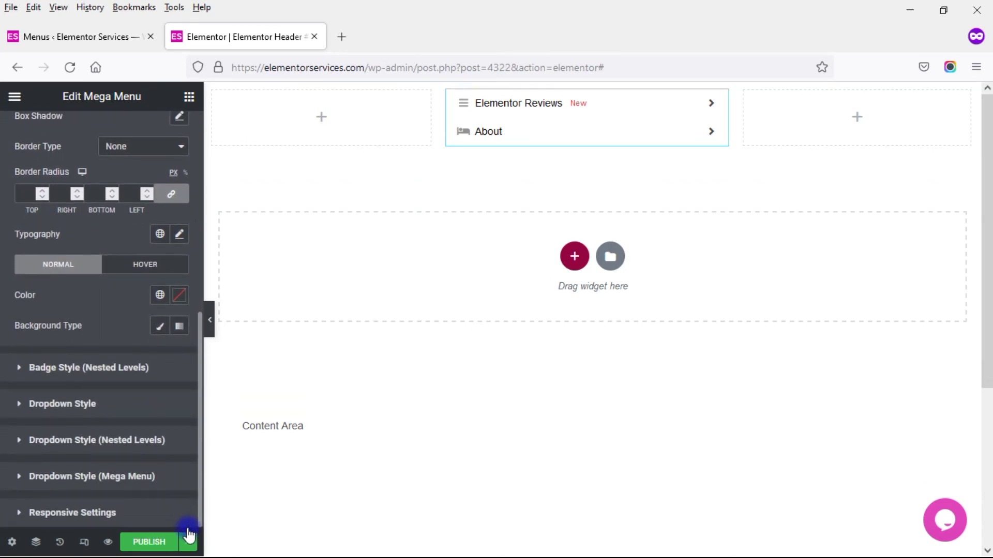
pyautogui.click(93, 369)
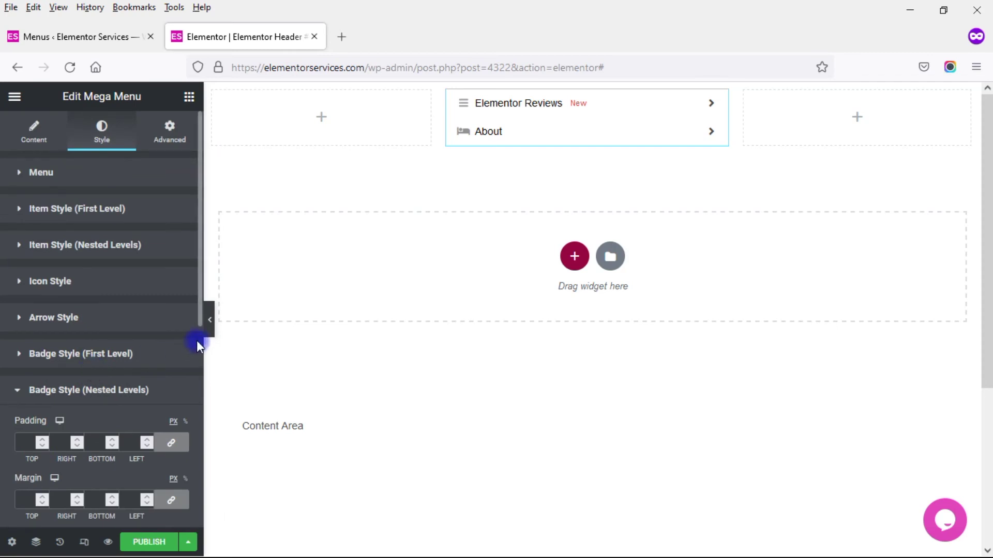
pyautogui.moveTo(197, 316); pyautogui.dragTo(196, 538)
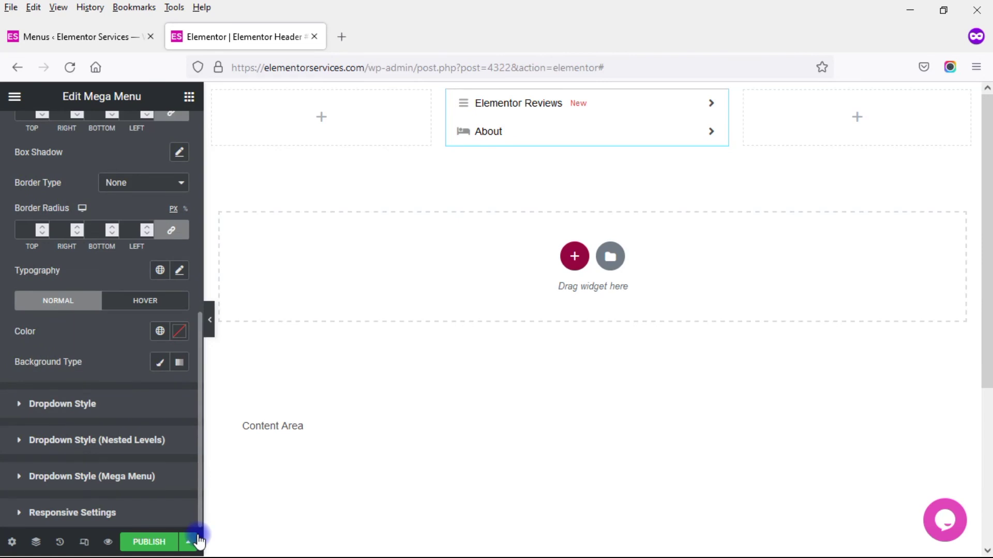
# Step: Examine the Mega Menu widget's general, nested-level and mega menu dropdown style options
pyautogui.click(90, 409)
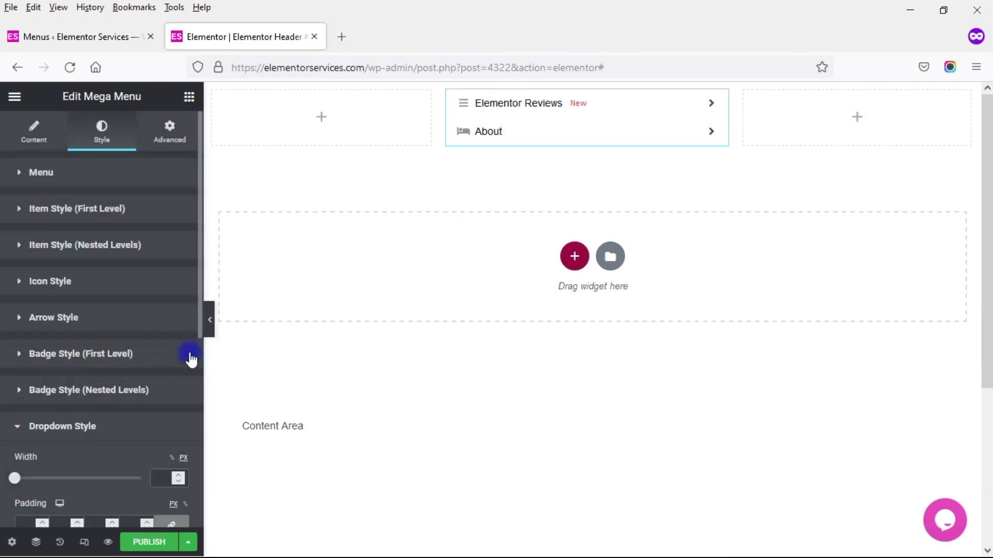
pyautogui.moveTo(198, 324); pyautogui.dragTo(194, 526)
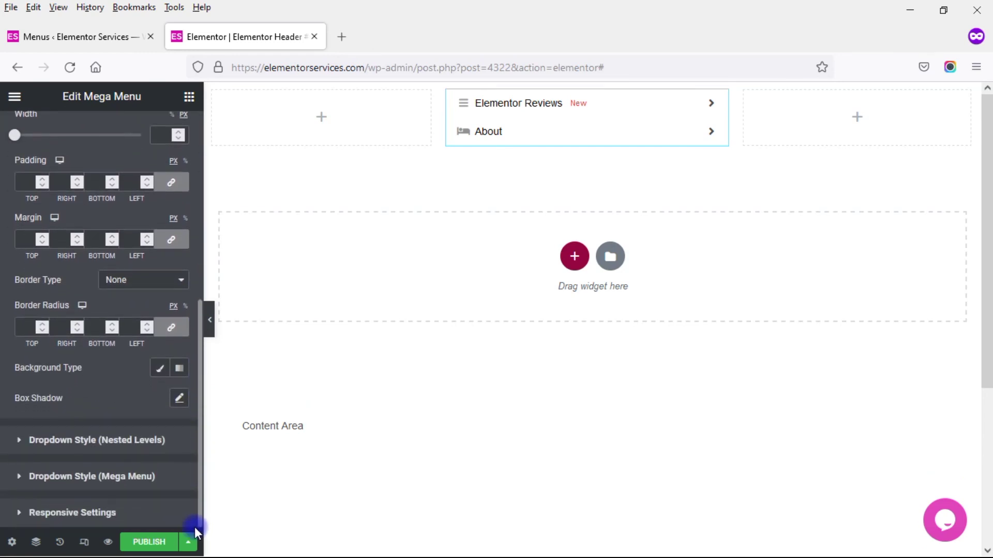
pyautogui.click(97, 443)
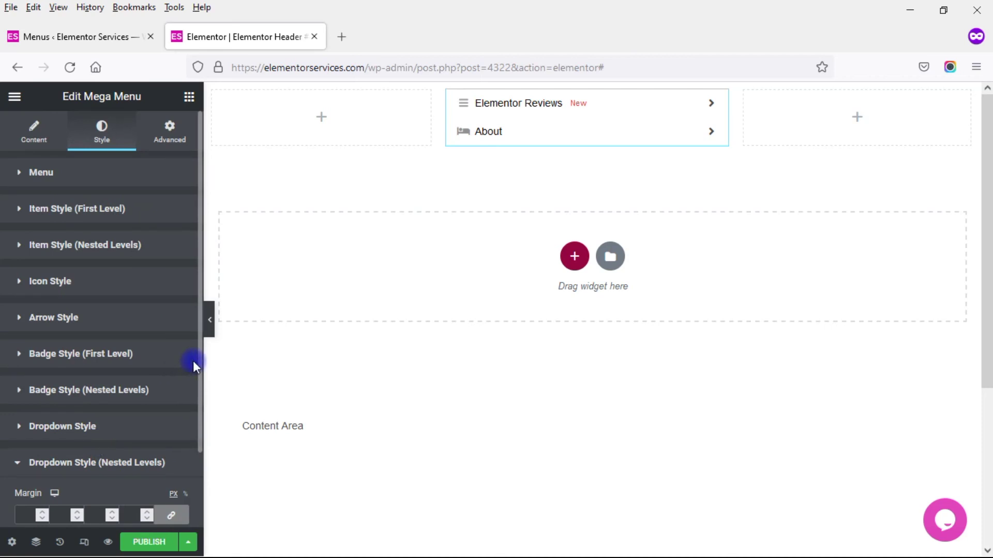
pyautogui.moveTo(199, 367); pyautogui.dragTo(193, 460)
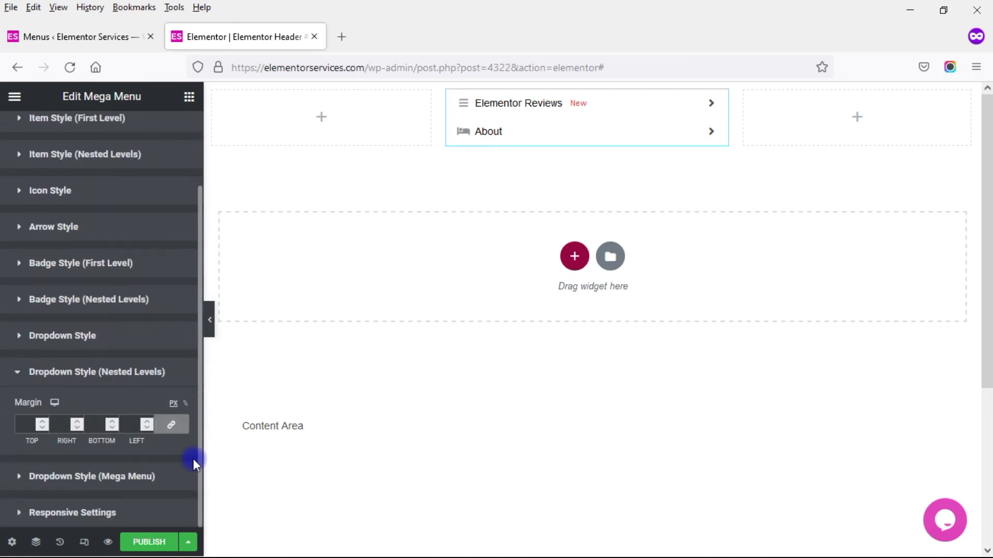
pyautogui.click(130, 476)
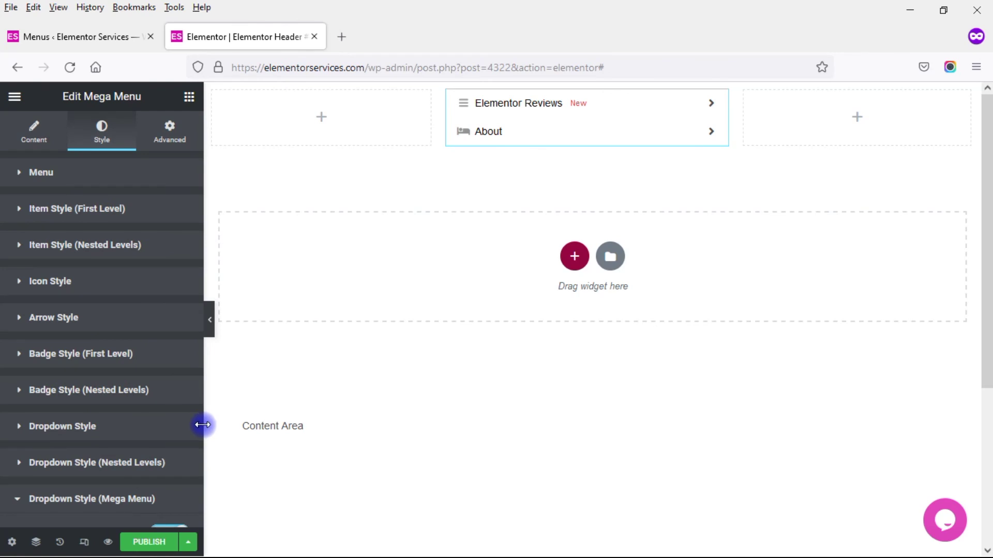
pyautogui.moveTo(198, 427); pyautogui.dragTo(184, 497)
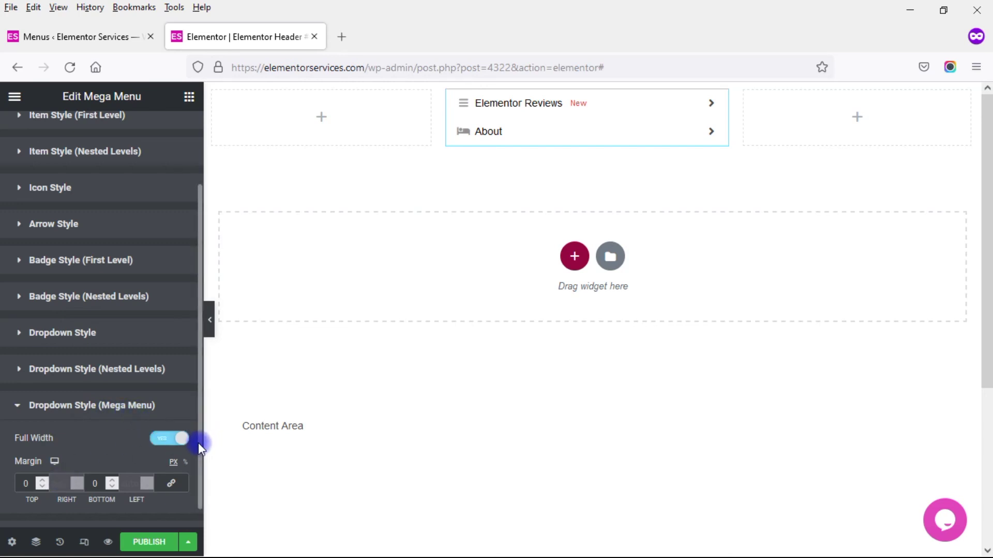
pyautogui.moveTo(198, 442); pyautogui.dragTo(194, 482)
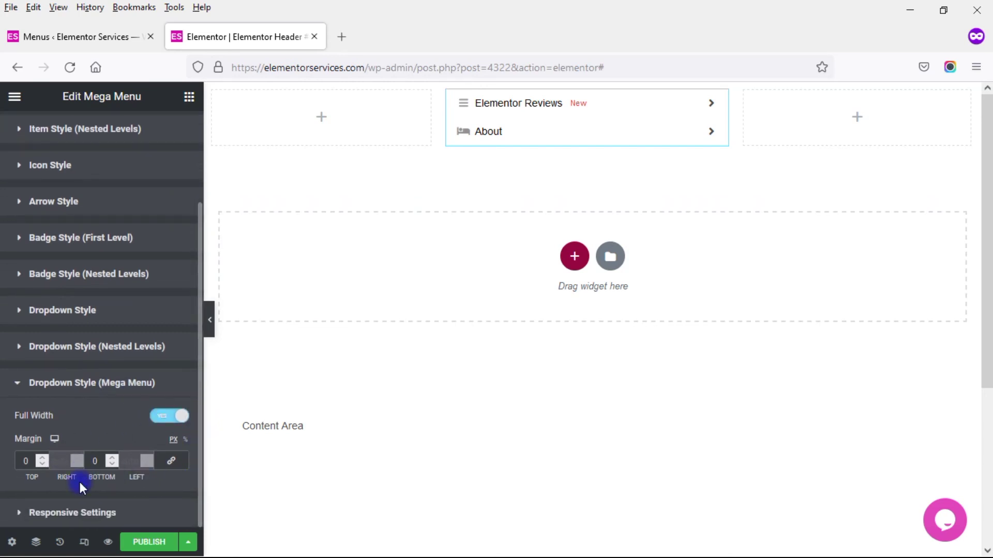
# Step: Review the Mega Menu widget's responsive hamburger menu settings and its advanced motion effects options
pyautogui.click(61, 513)
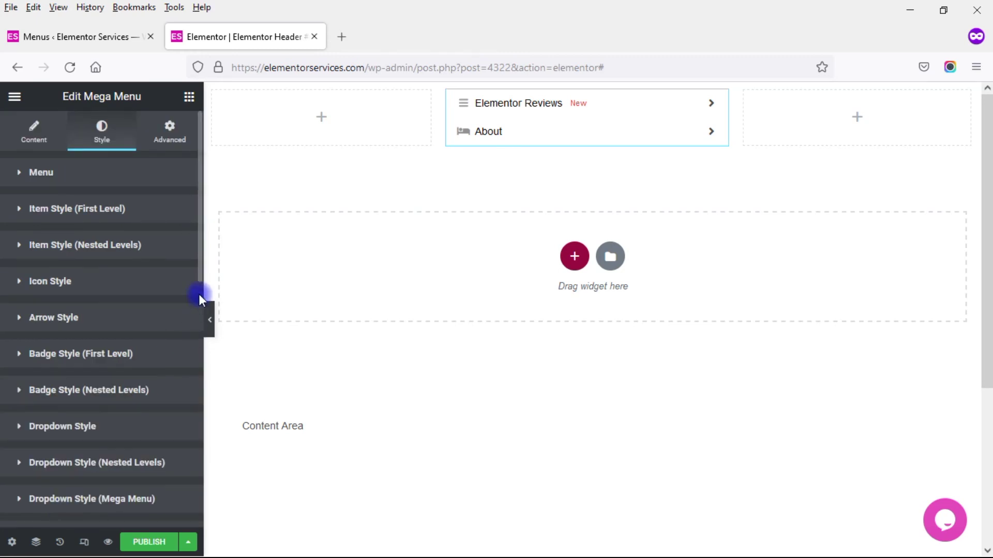
pyautogui.moveTo(198, 275); pyautogui.dragTo(204, 416)
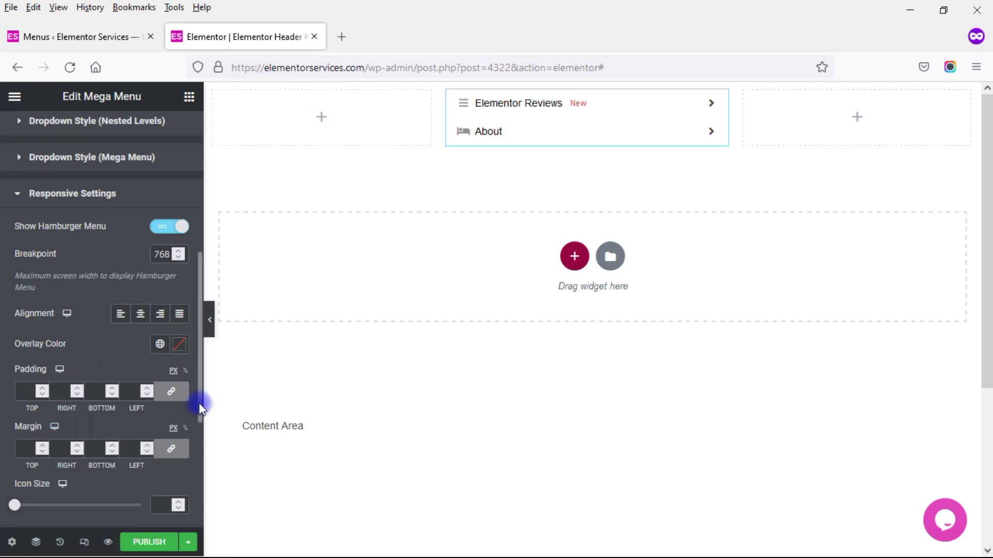
pyautogui.moveTo(200, 406); pyautogui.dragTo(199, 492)
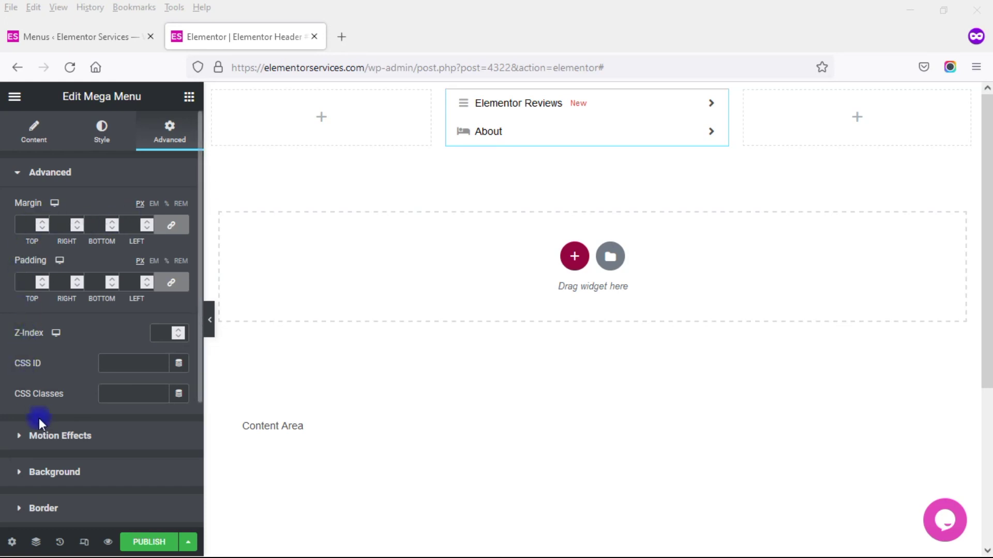
pyautogui.click(42, 436)
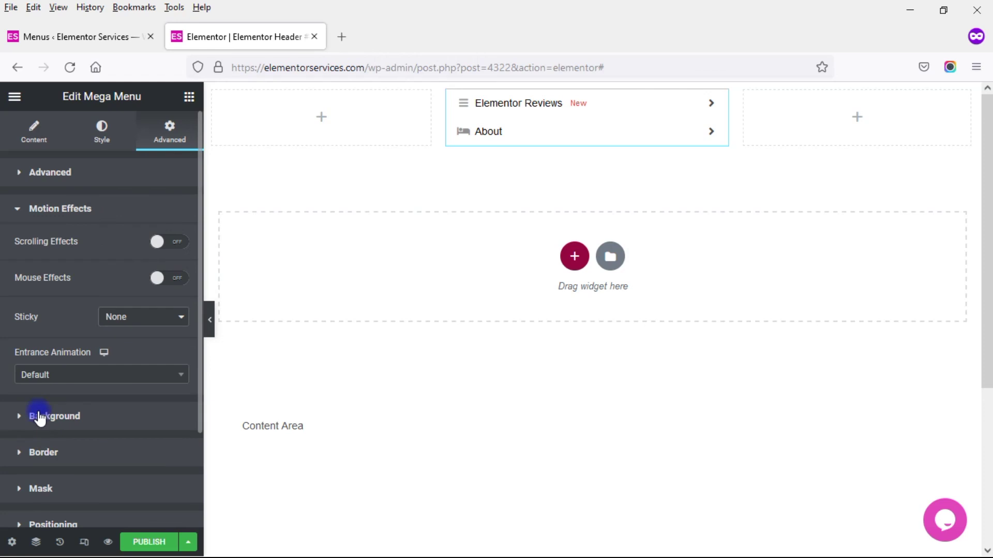
pyautogui.moveTo(197, 397); pyautogui.dragTo(194, 505)
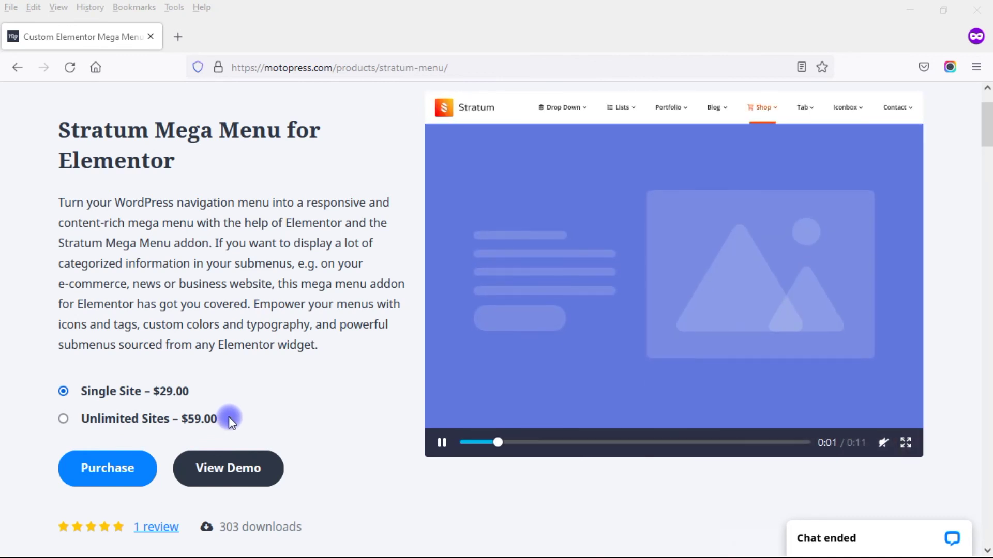
# Step: Look over the Stratum Mega Menu product page on motopress.com, including its license options
pyautogui.scroll(-5, 990, 140)
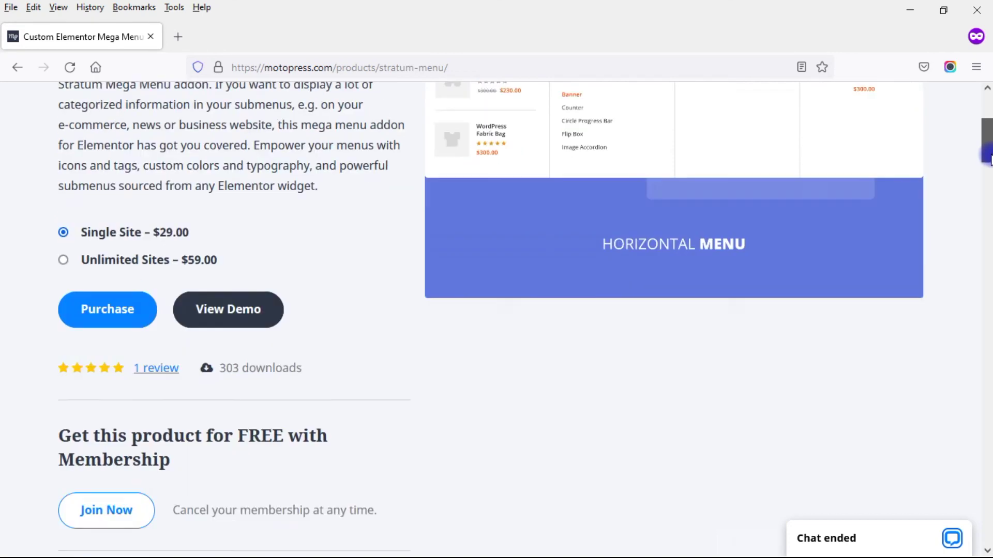